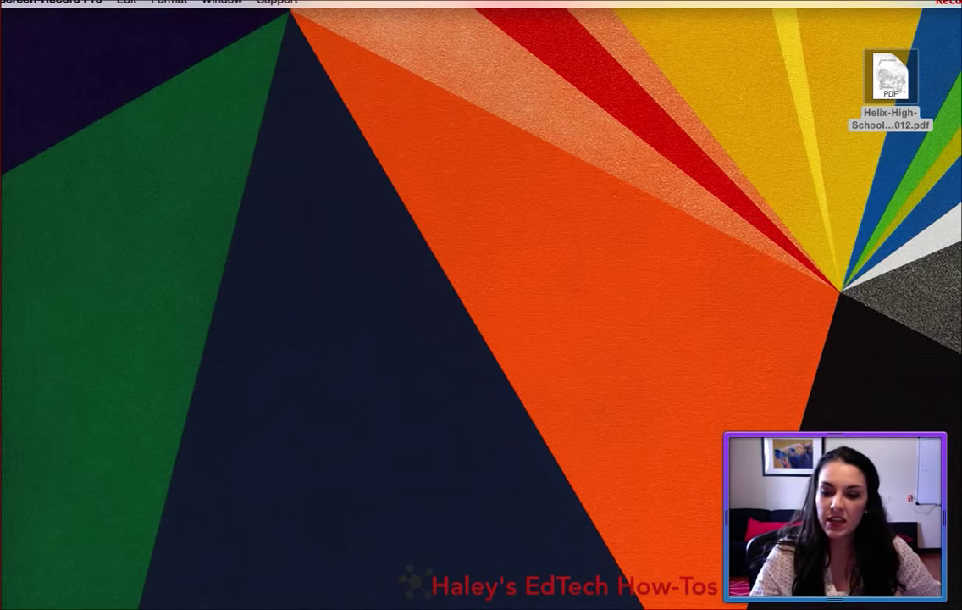
Step: Switch to PowerPoint and create a new presentation from the White theme in the gallery
left_click(889, 83)
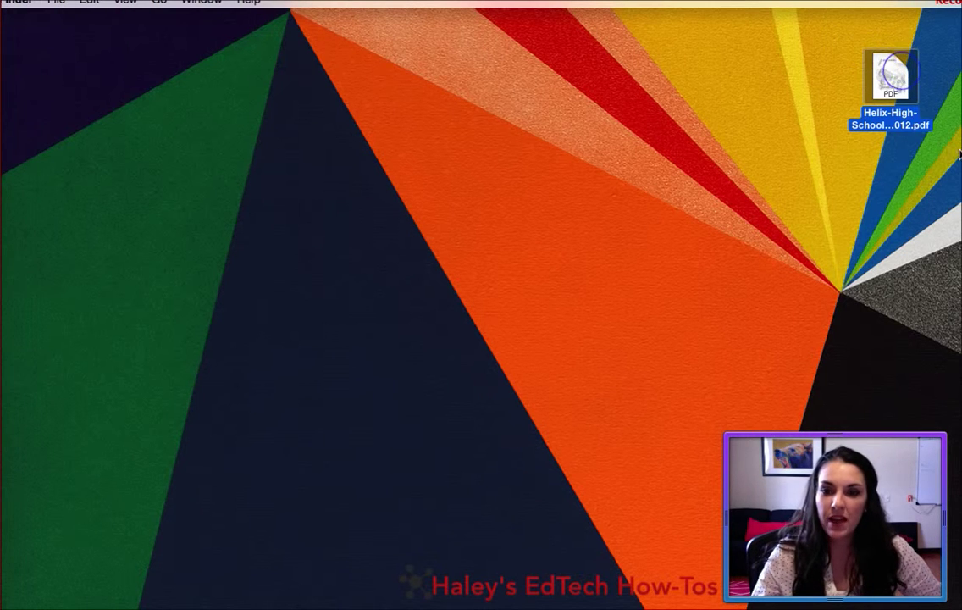
left_click(903, 163)
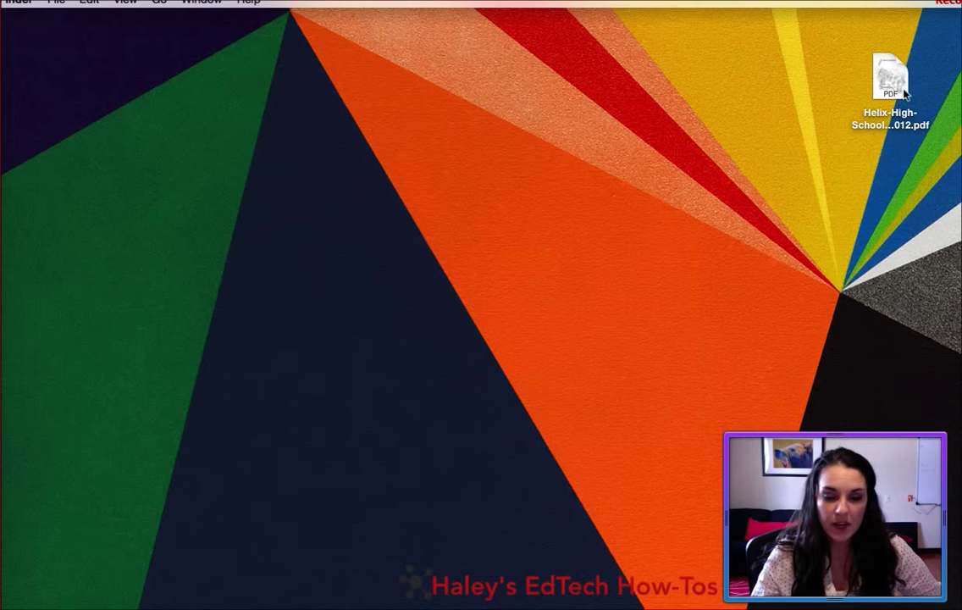
key("super+Tab")
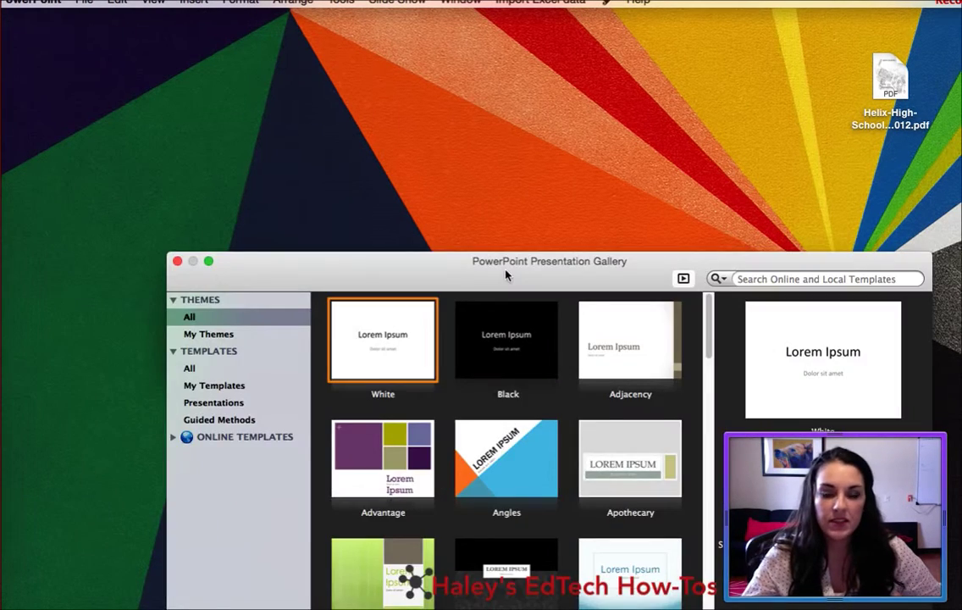
left_click(525, 258)
left_click_drag(525, 258, 455, 53)
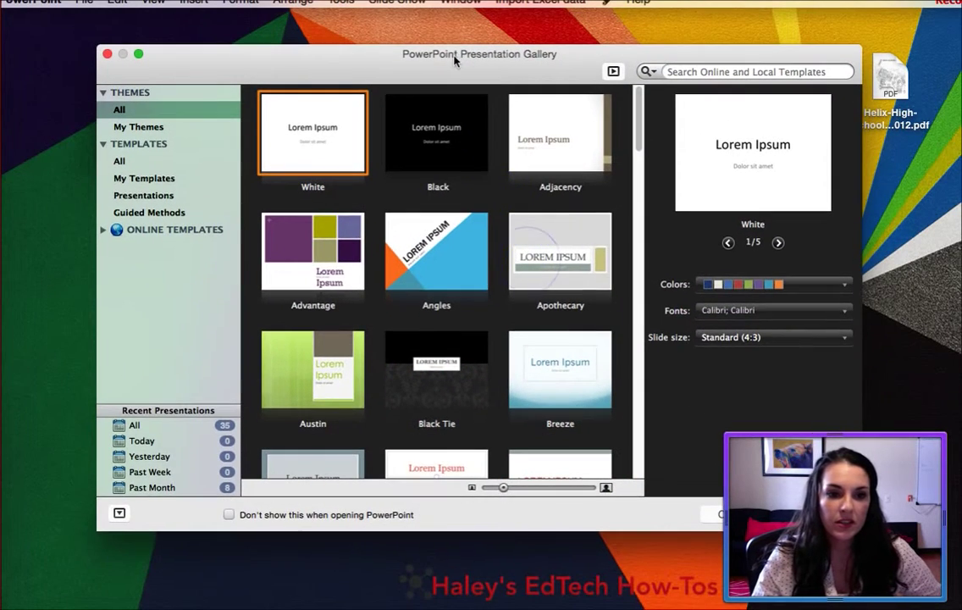
left_click(298, 148)
left_click_drag(563, 64, 470, 29)
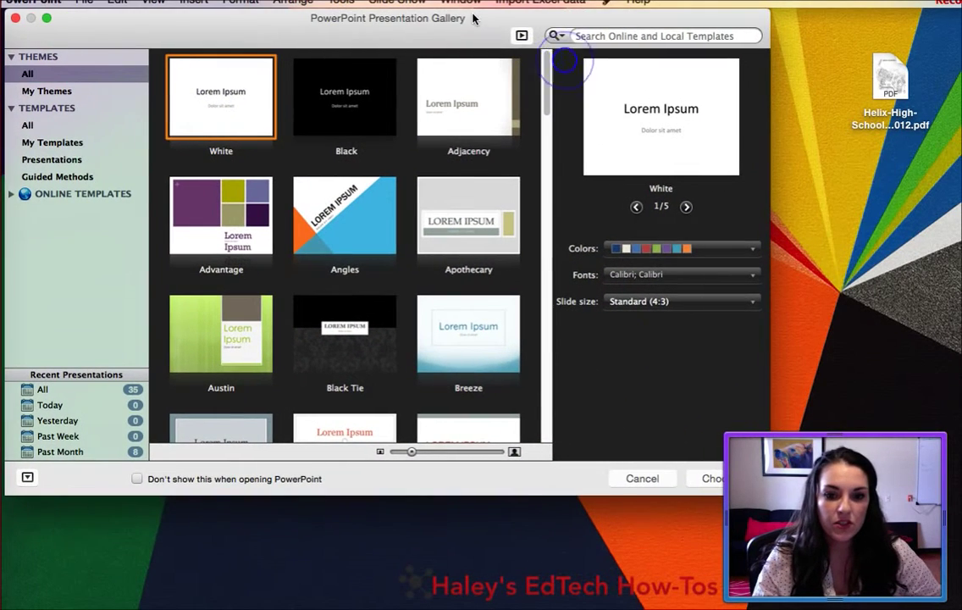
left_click(702, 481)
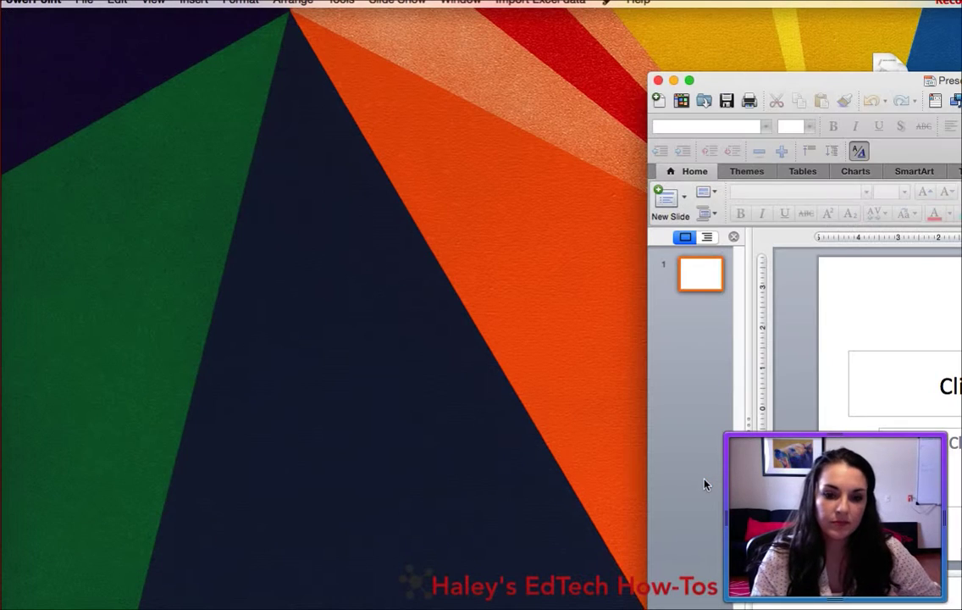
Step: Move the presentation window beside the desktop PDF and place the Helix High School campus map PDF on the title slide
left_click_drag(904, 83, 331, 22)
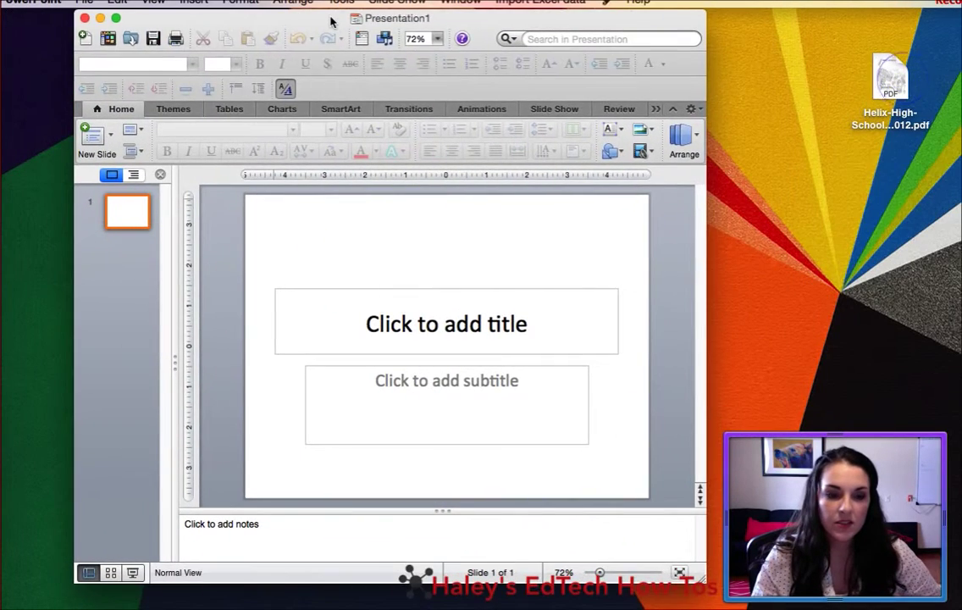
left_click_drag(883, 75, 421, 272)
left_click(511, 363)
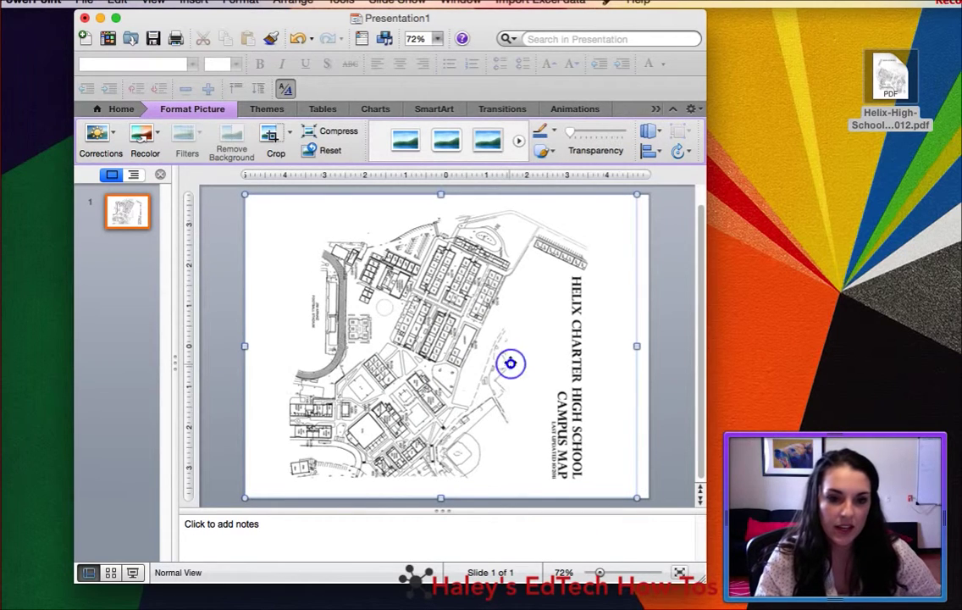
Step: Rotate the campus map a quarter turn counterclockwise so its heading reads horizontally
scroll(450, 261, "up", 2)
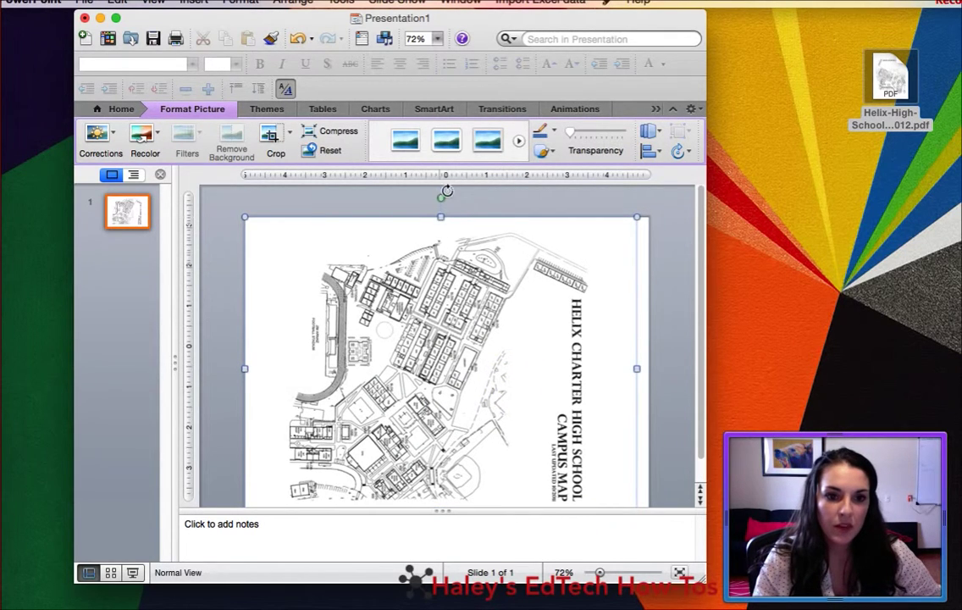
left_click_drag(435, 199, 328, 369)
scroll(493, 312, "down", 3)
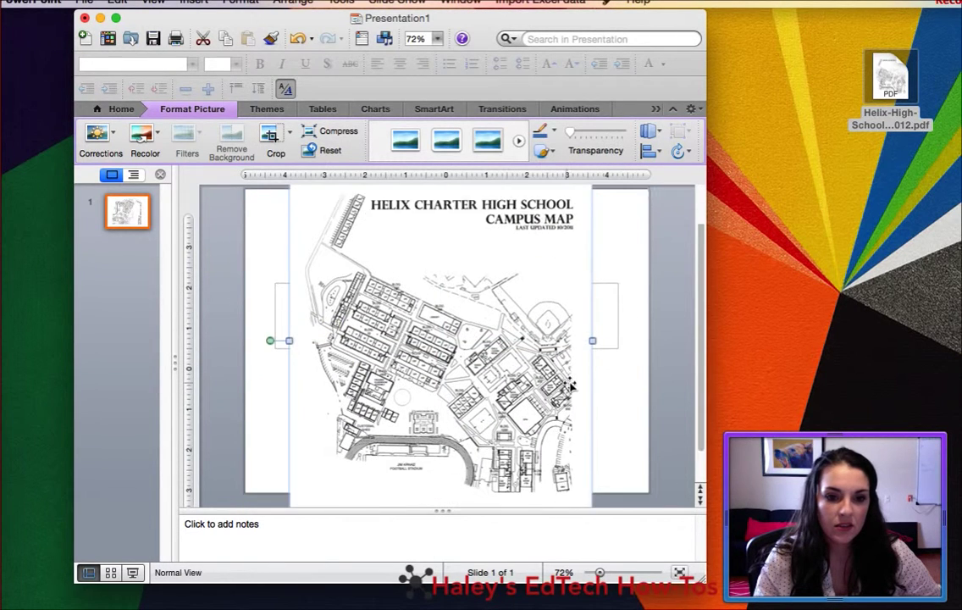
scroll(493, 312, "up", 1)
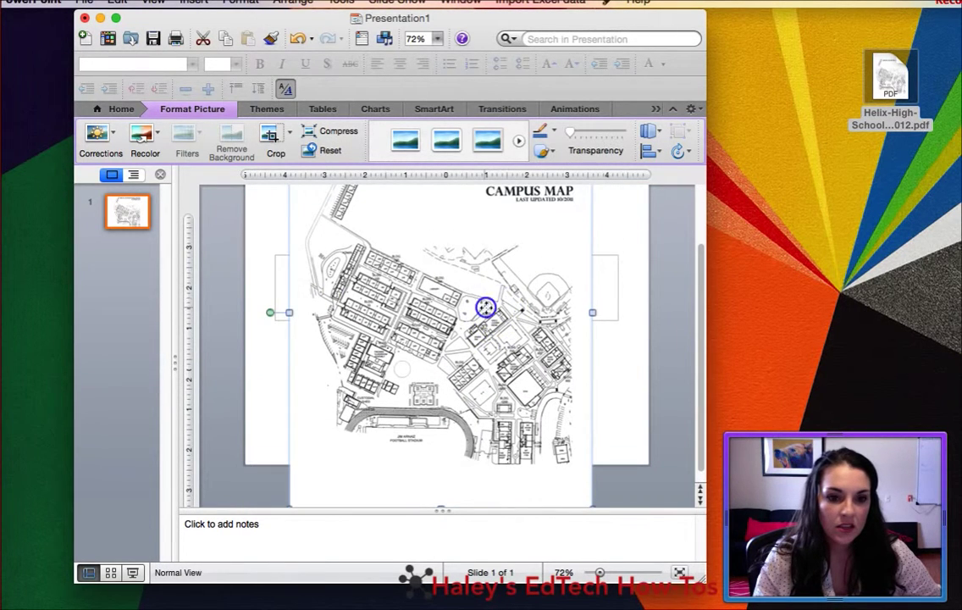
scroll(428, 288, "up", 4)
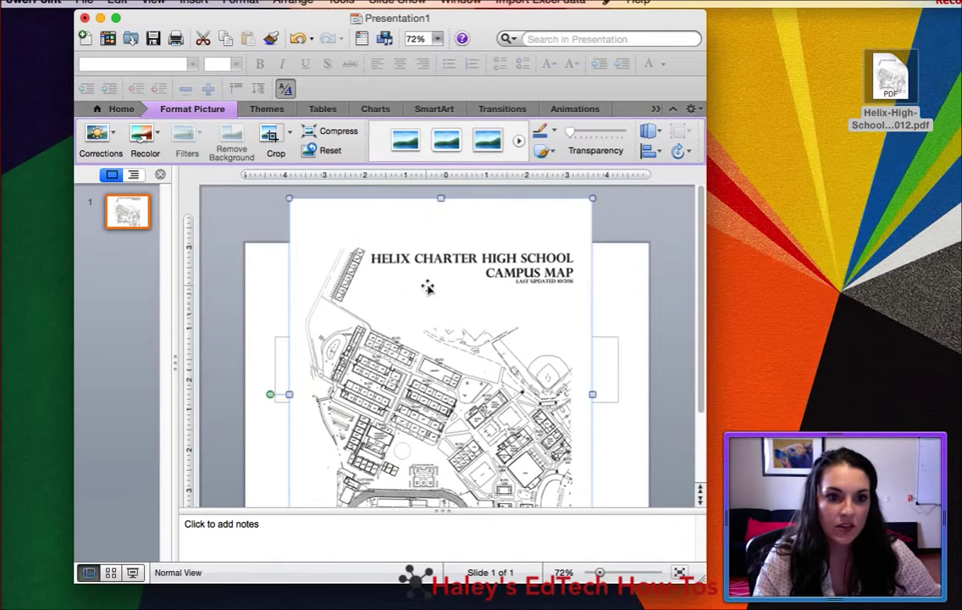
double_click(466, 301)
right_click(430, 320)
right_click(430, 321)
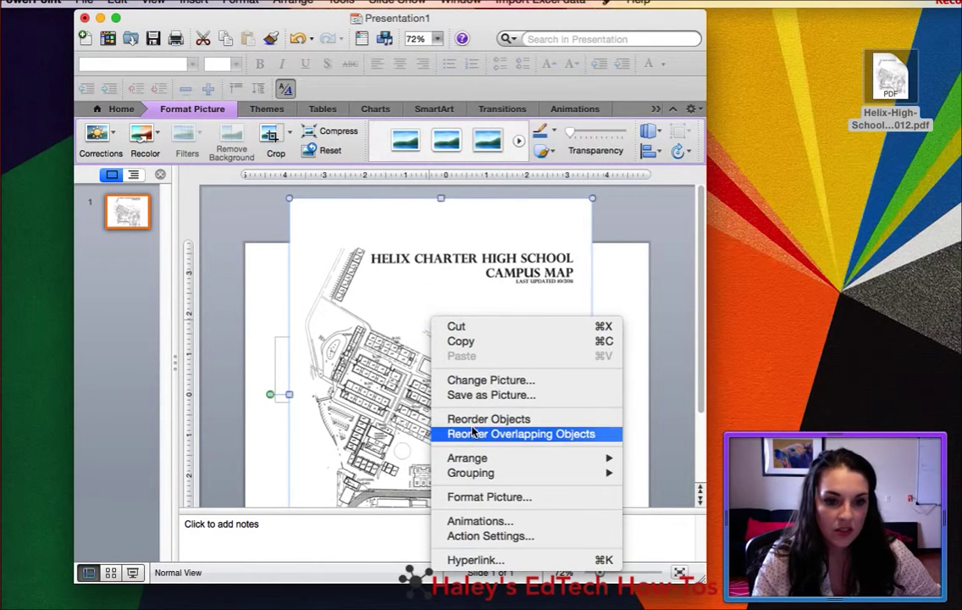
left_click(389, 347)
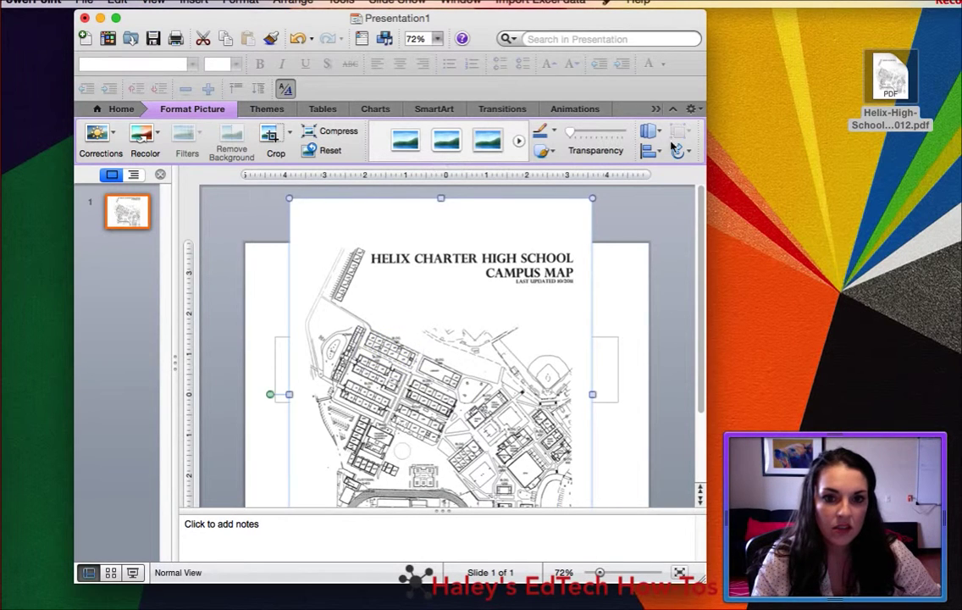
Step: Crop the blank margins above and below the campus map to the slide's upper and lower edges
left_click(269, 134)
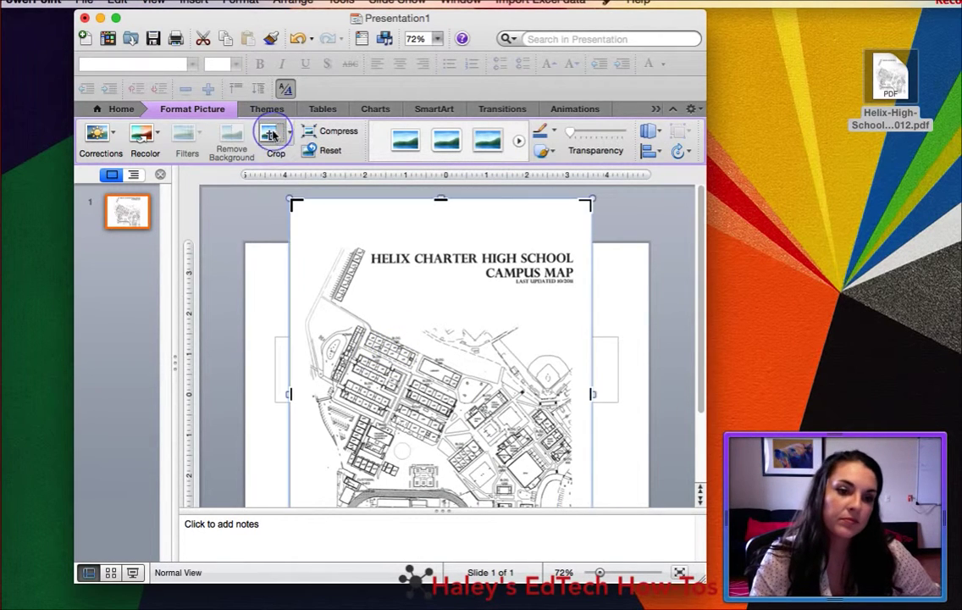
left_click_drag(441, 200, 451, 246)
scroll(694, 329, "down", 5)
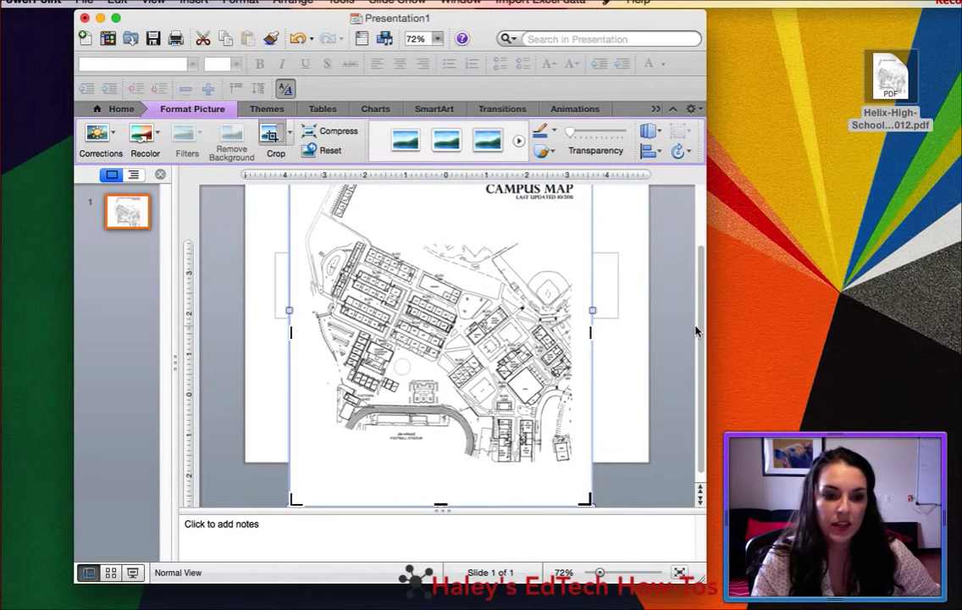
left_click_drag(439, 506, 440, 457)
left_click(275, 137)
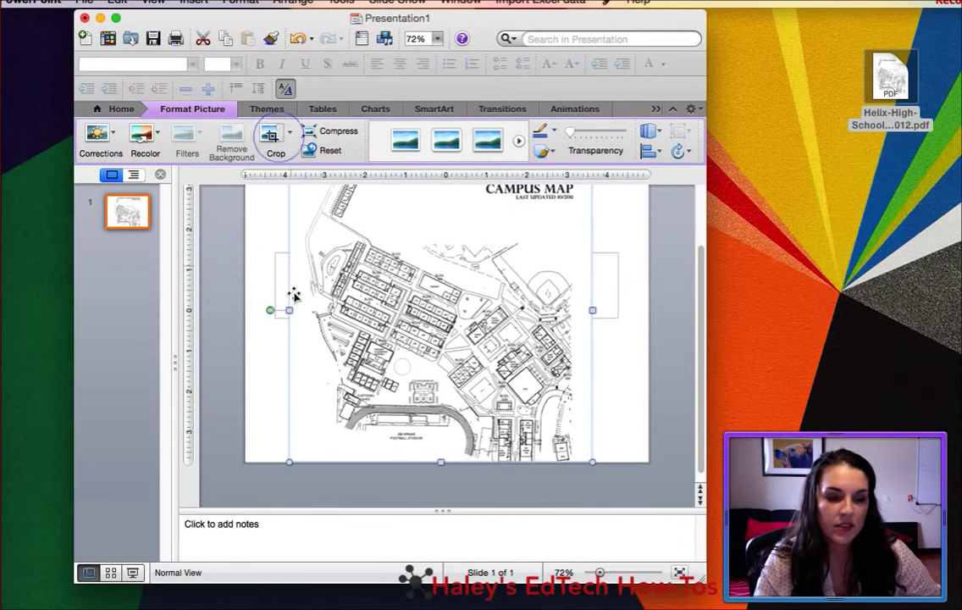
Step: Stretch the campus map horizontally on both sides to fill most of the slide's width
left_click_drag(286, 309, 254, 309)
left_click_drag(592, 341, 612, 340)
left_click(667, 262)
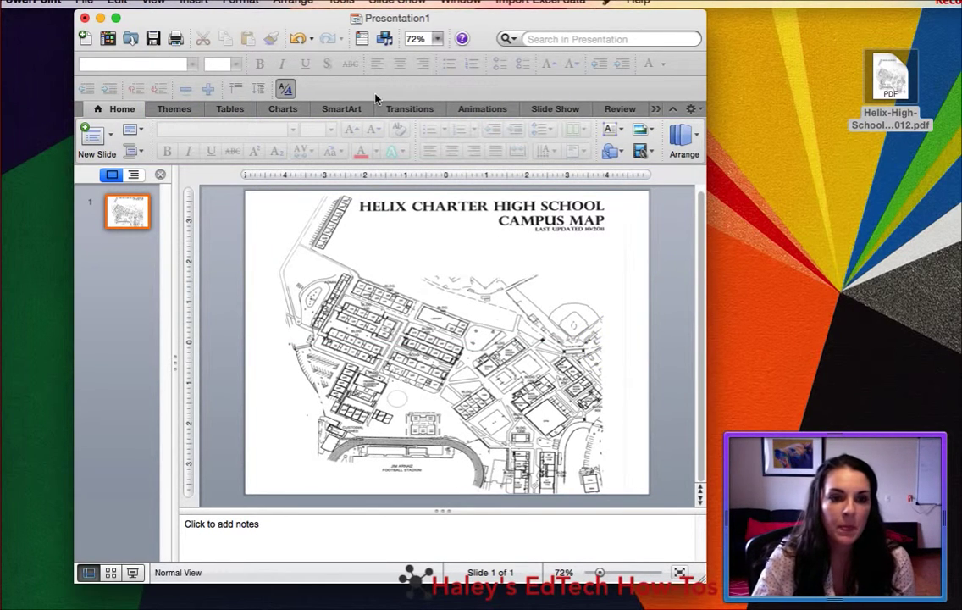
Step: Set the slide zoom to 300% and enlarge and reposition the presentation window
left_click(437, 38)
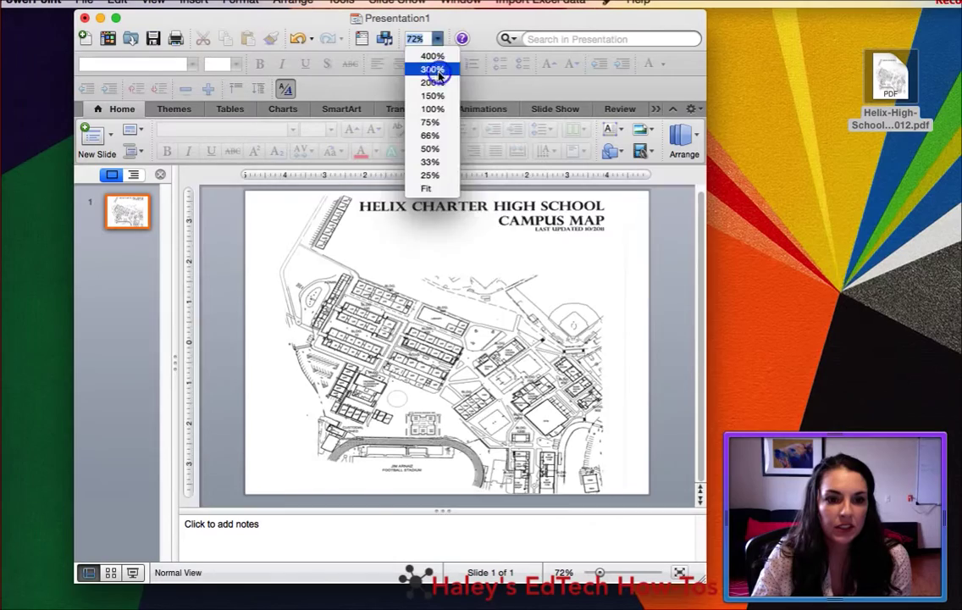
left_click(434, 70)
scroll(448, 339, "left", 3)
left_click_drag(696, 576, 947, 609)
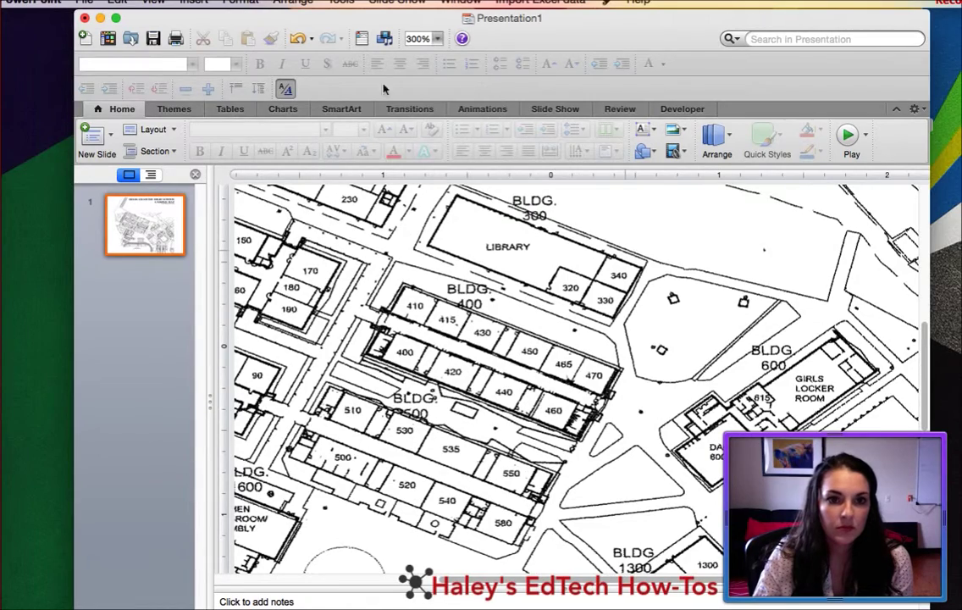
left_click_drag(553, 39, 498, 37)
Step: Close the slide thumbnail pane and bring the classrooms of Bldg. 10 and Bldg. 100 into view
scroll(464, 358, "left", 4)
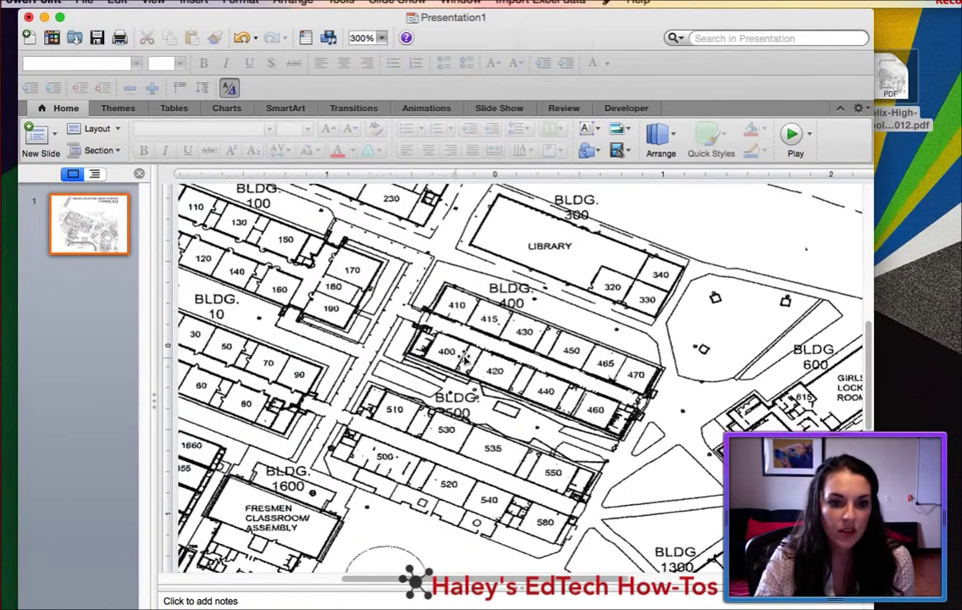
scroll(465, 357, "left", 2)
left_click(139, 173)
scroll(349, 315, "up", 5)
scroll(349, 315, "left", 15)
scroll(349, 315, "up", 3)
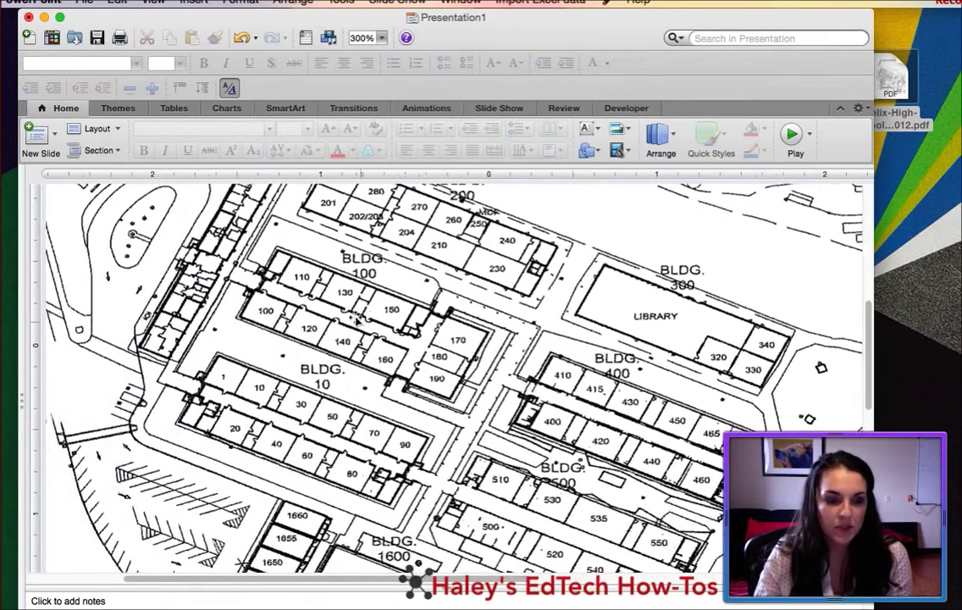
scroll(355, 320, "up", 3)
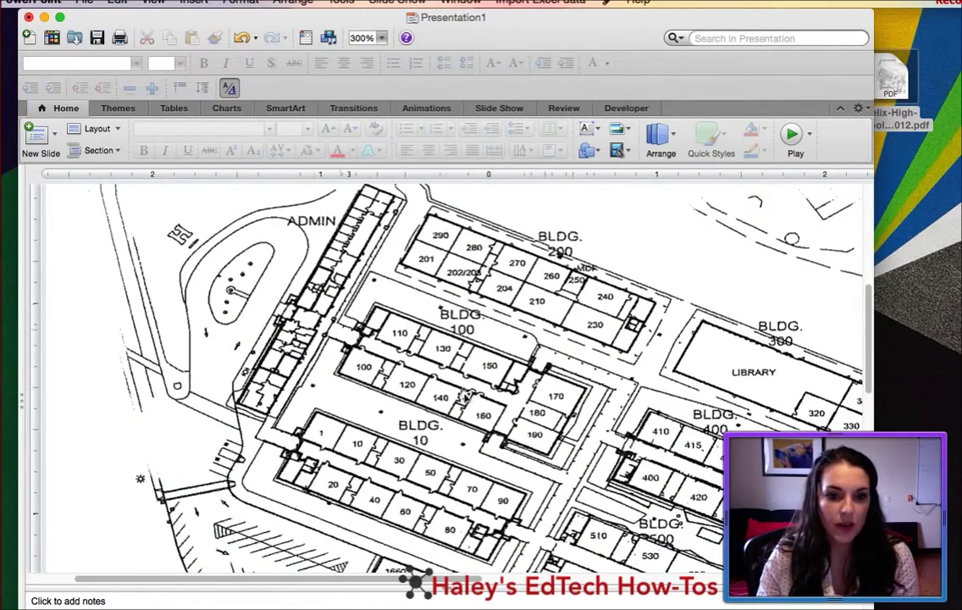
scroll(464, 396, "down", 5)
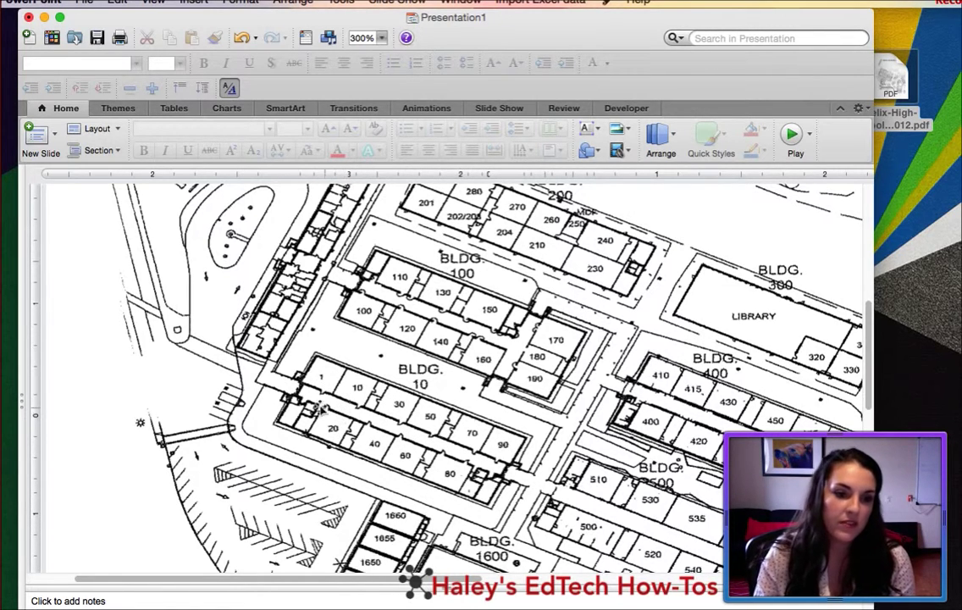
Step: Open the shape library for inserting a shape over the campus map
left_click(480, 408)
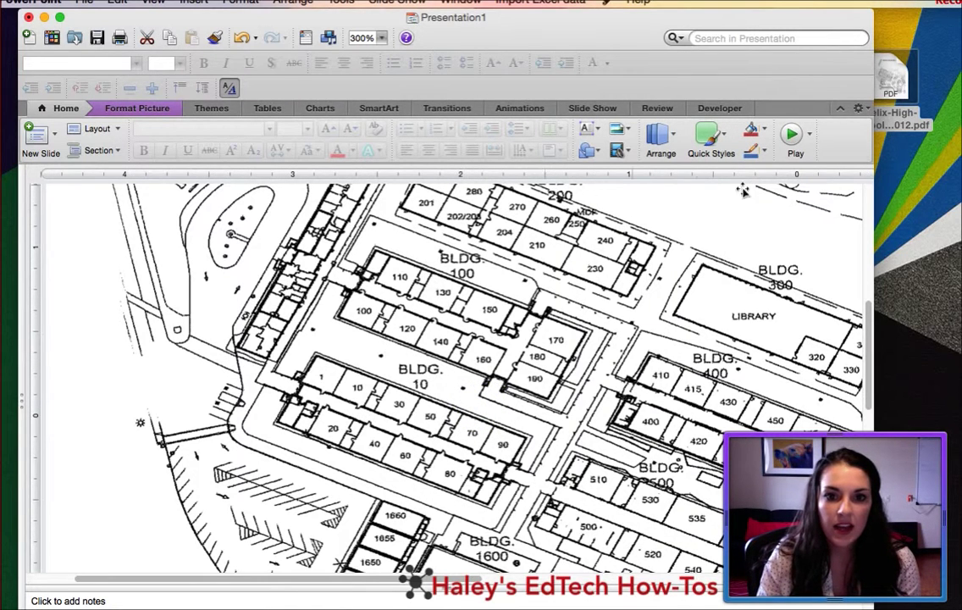
left_click(596, 150)
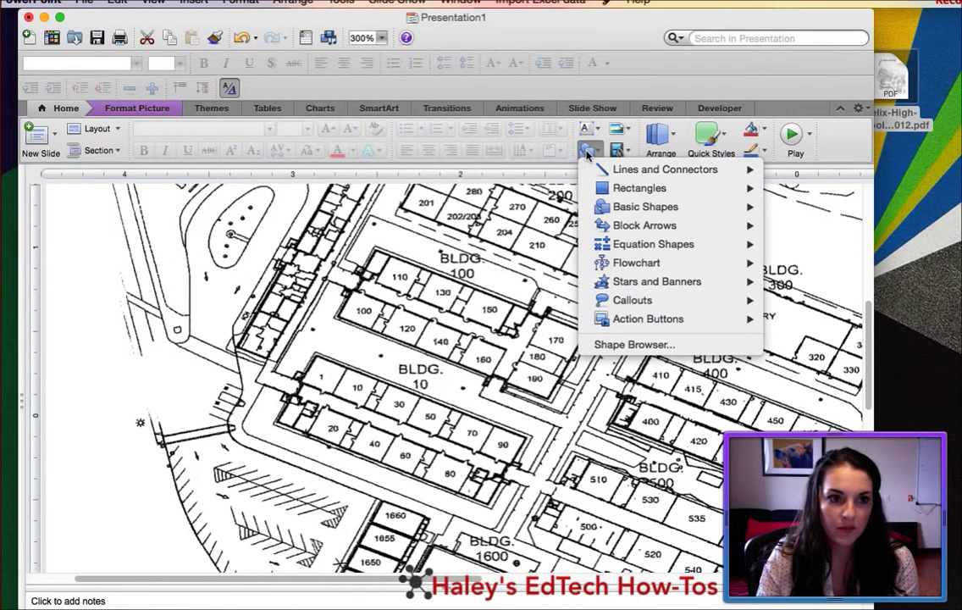
left_click(587, 150)
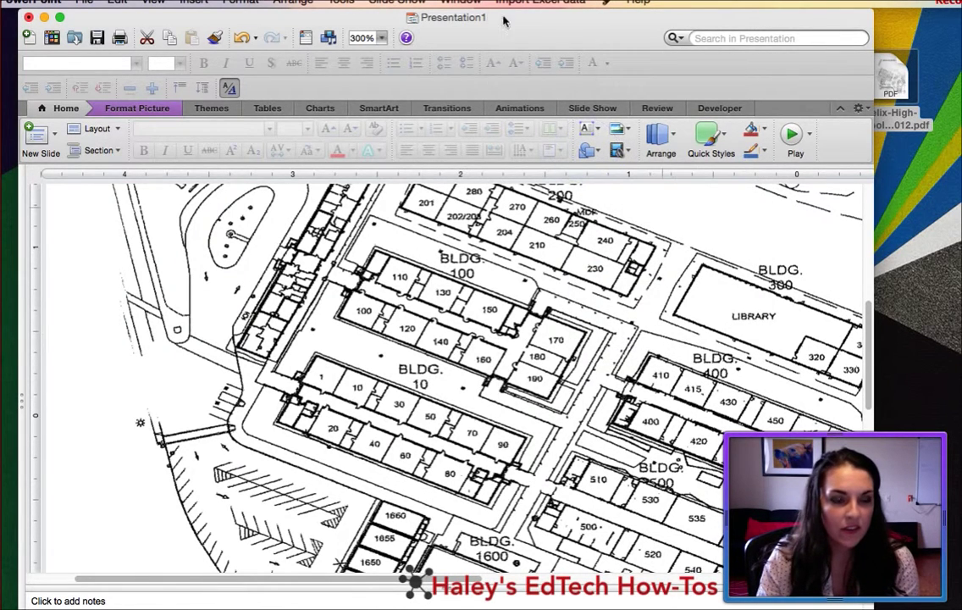
left_click(192, 4)
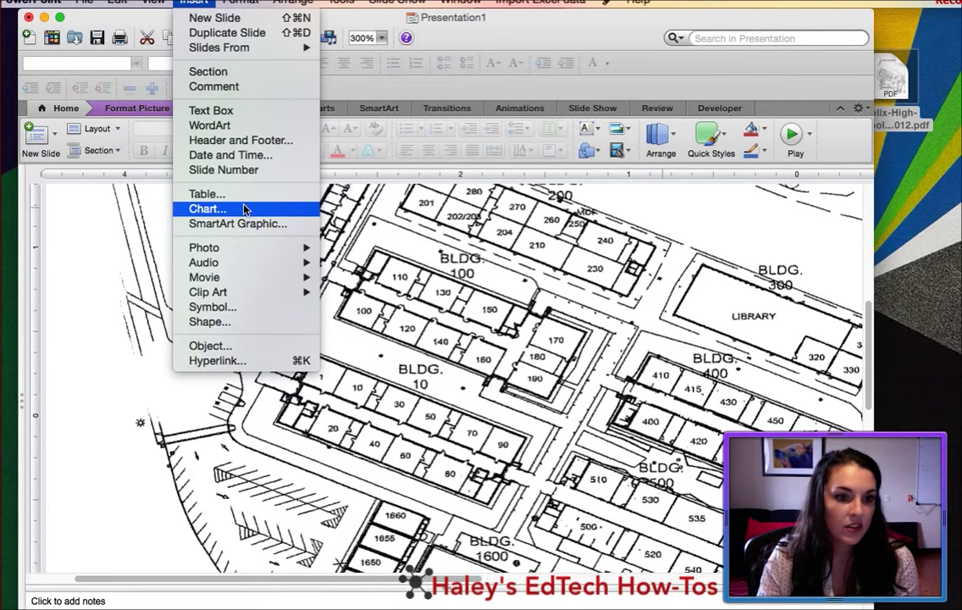
left_click(259, 321)
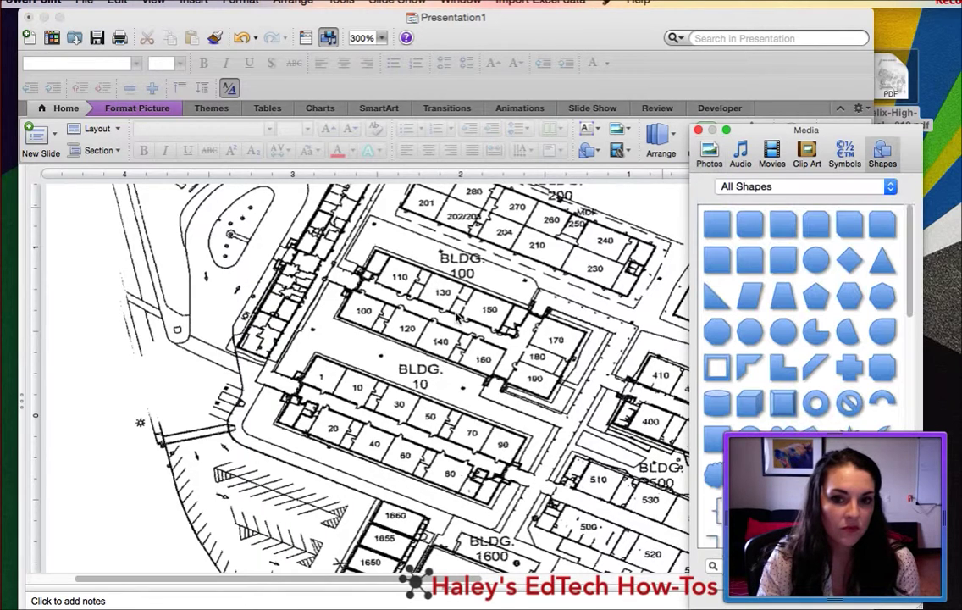
Step: Browse the shape library, including the Block Arrows category, and return it to All Shapes
scroll(802, 320, "down", 3)
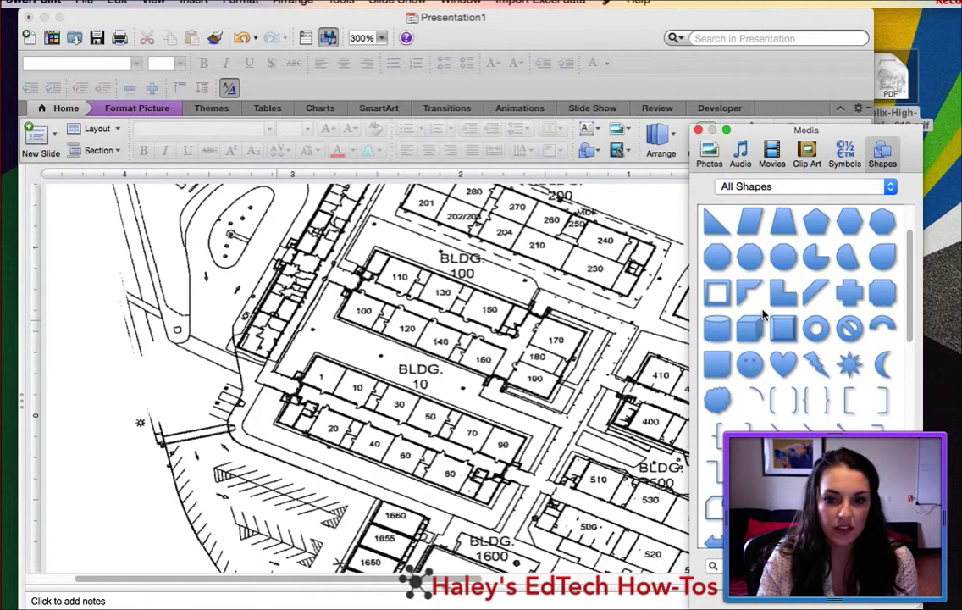
left_click(843, 186)
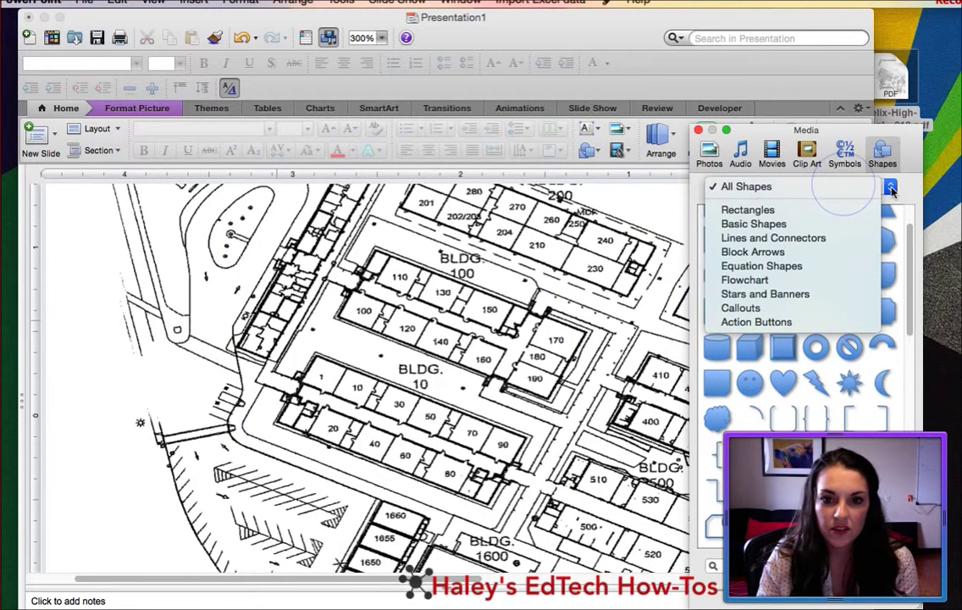
left_click(829, 253)
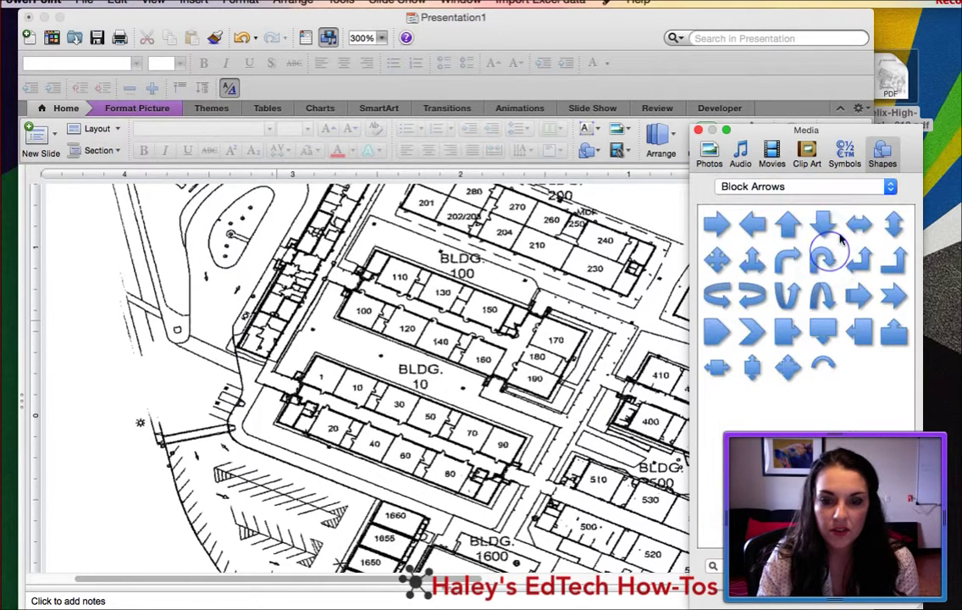
left_click(844, 187)
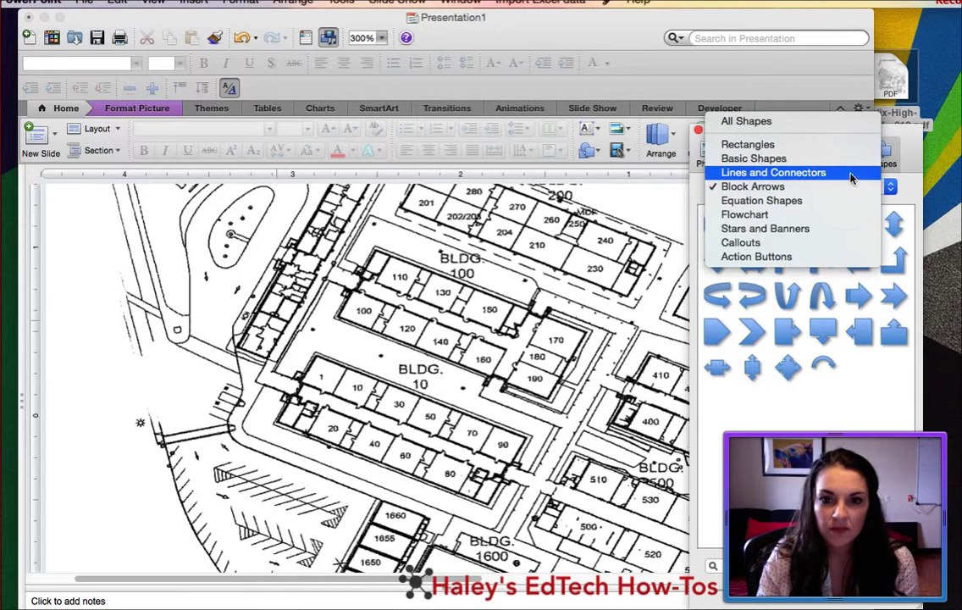
left_click(893, 187)
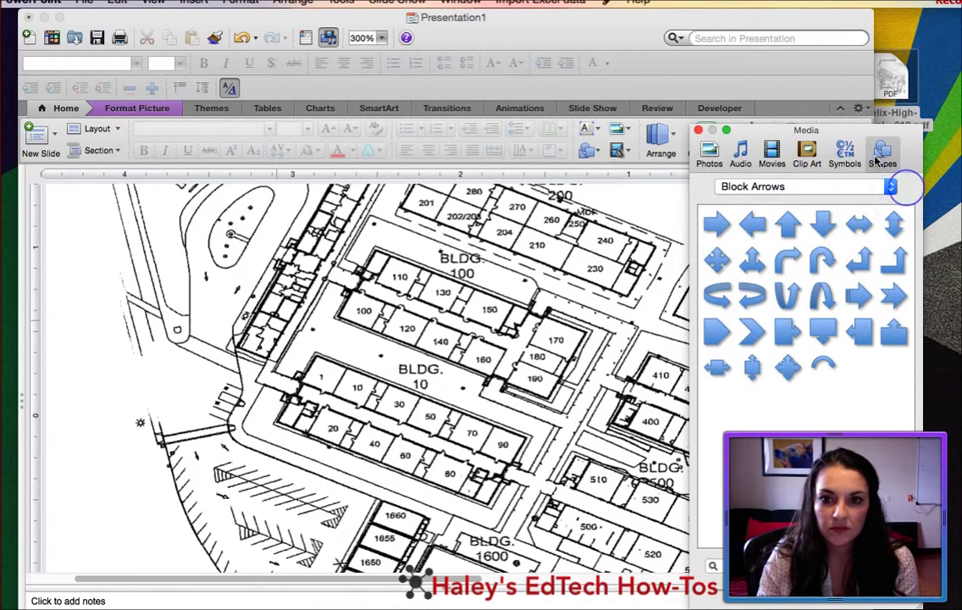
left_click(891, 186)
left_click(829, 124)
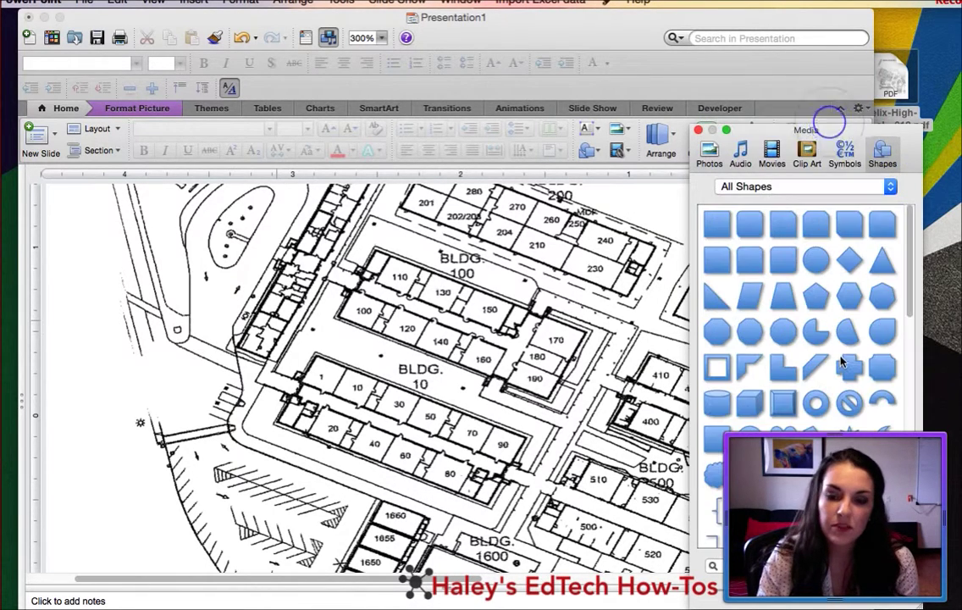
Step: Look through the line and arrow shapes in the shape library and close it
scroll(833, 366, "down", 3)
scroll(832, 366, "down", 3)
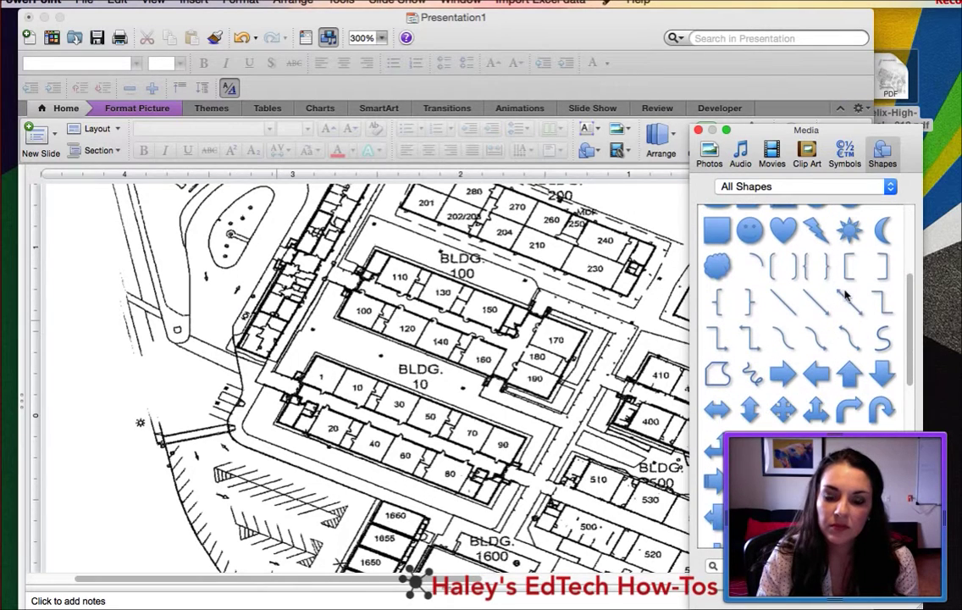
scroll(747, 288, "up", 1)
left_click(698, 131)
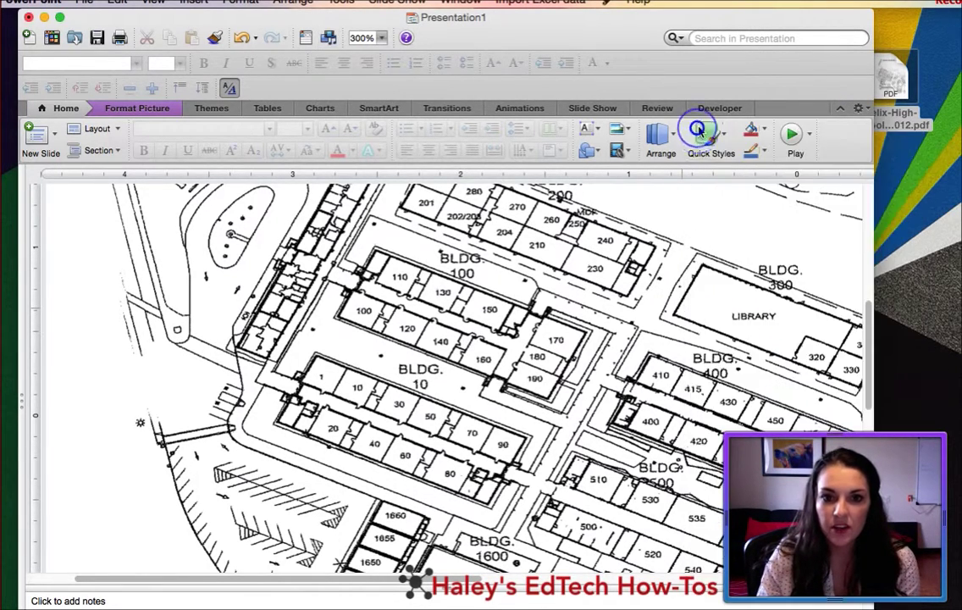
Step: Draw a straight arrow along the Bldg. 10 hallway from between classrooms 30 and 40 to the exit past classroom 90
left_click(590, 150)
mouse_move(621, 171)
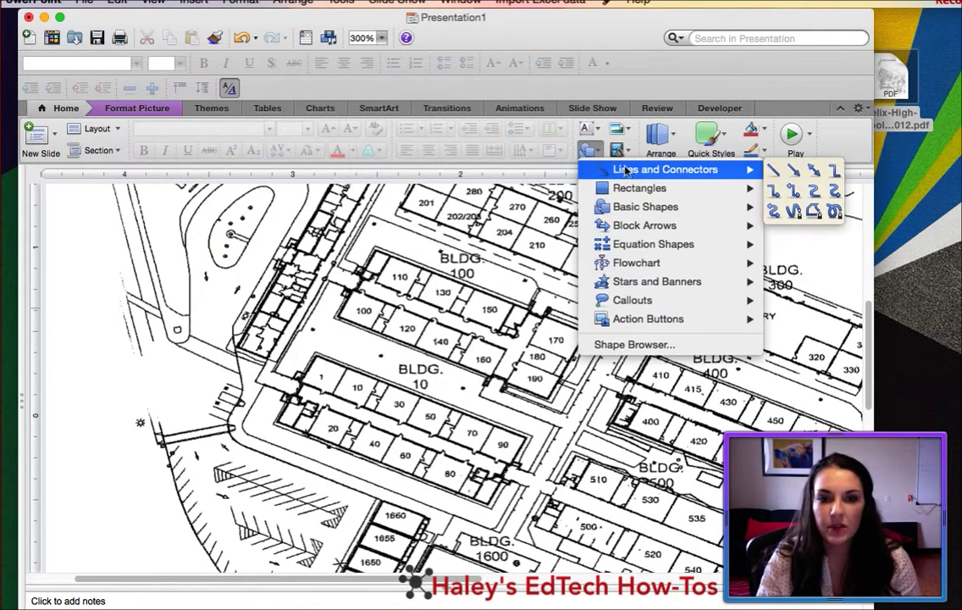
left_click(796, 172)
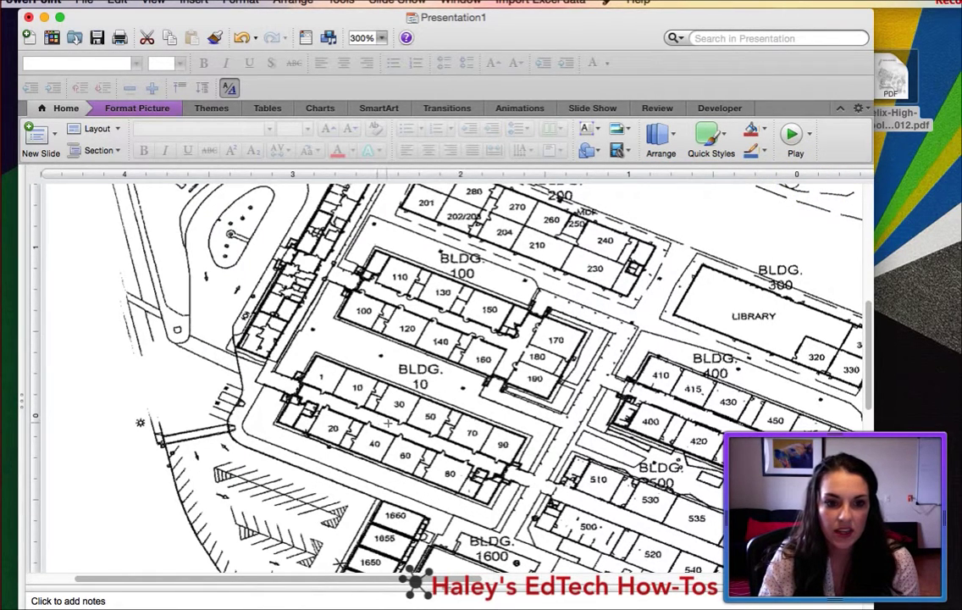
left_click_drag(372, 419, 540, 481)
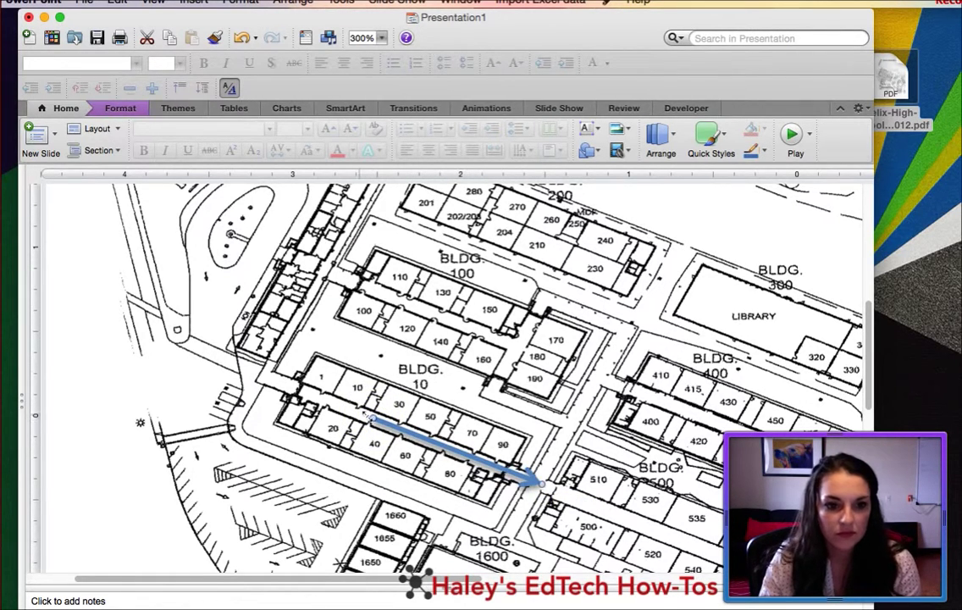
left_click(538, 403)
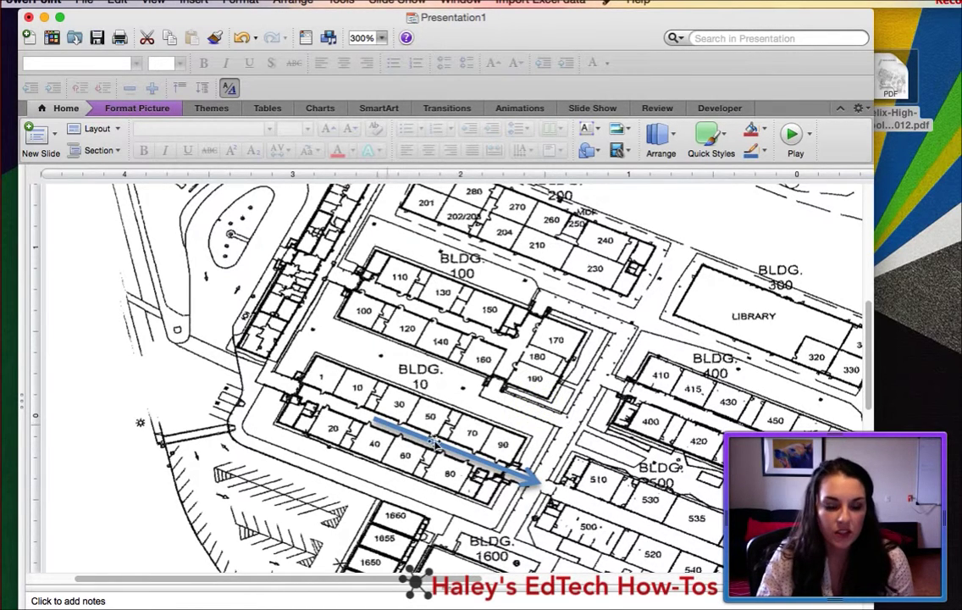
Step: Draw a second arrow along the Bldg. 10 hallway from between classrooms 10 and 20 to the exit past classroom 1
scroll(535, 485, "right", 1)
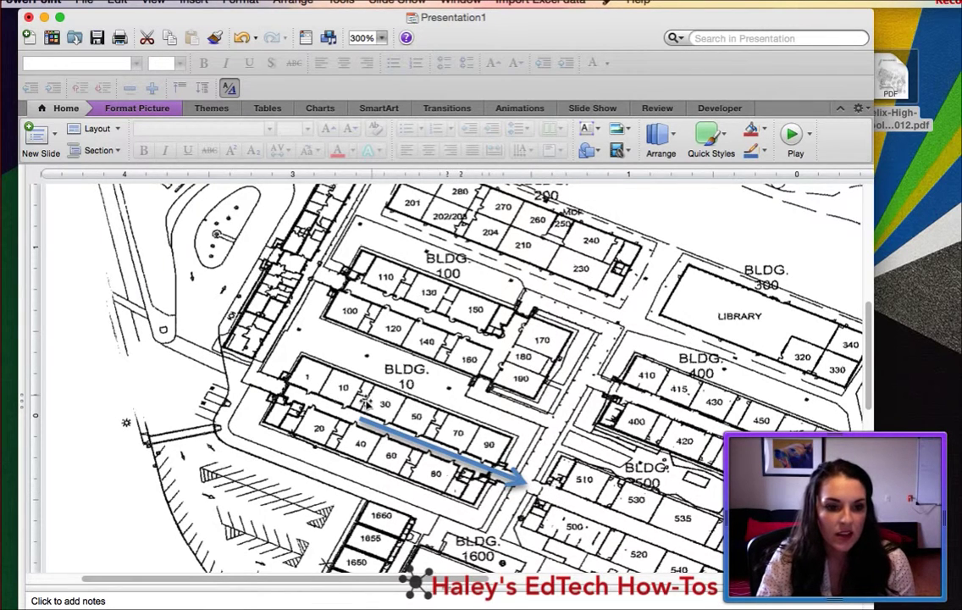
left_click(588, 149)
mouse_move(661, 169)
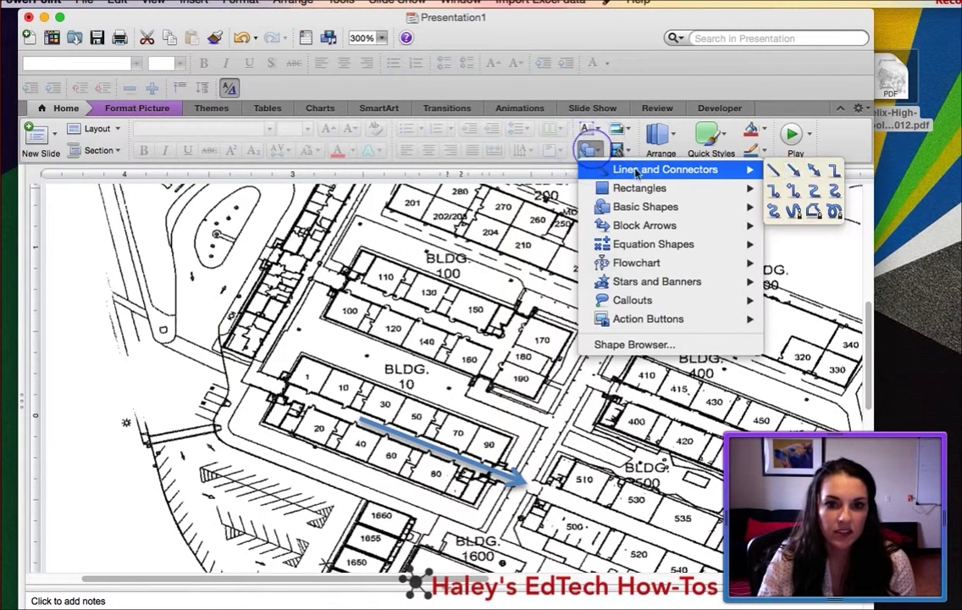
left_click(818, 171)
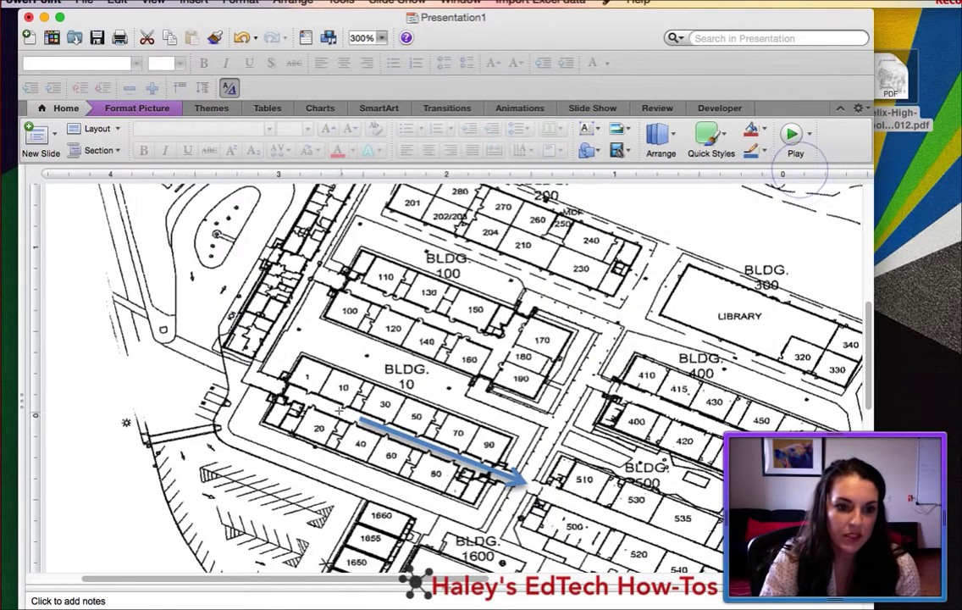
left_click_drag(341, 412, 260, 378)
left_click(312, 314)
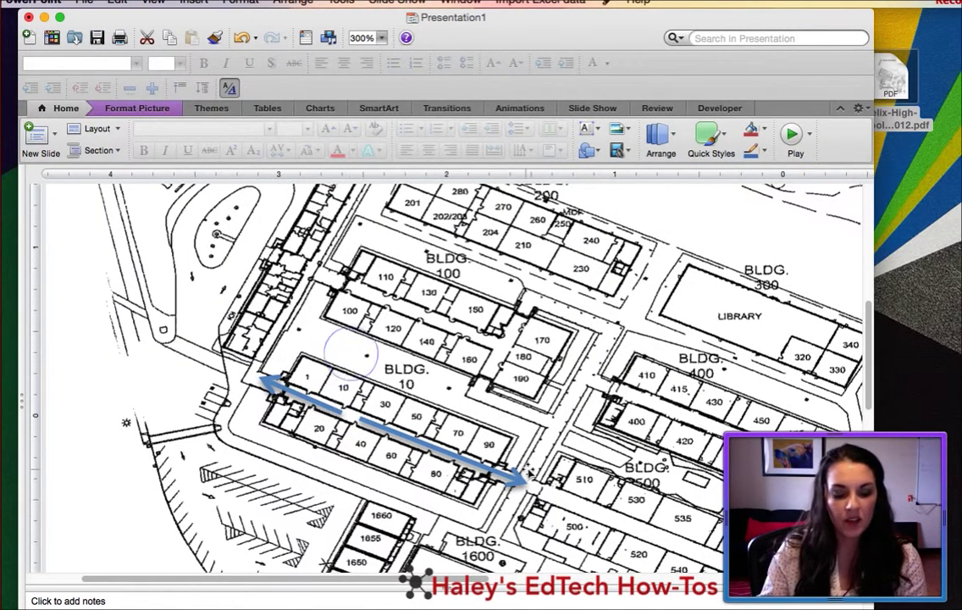
Step: Set the line color of the hallway arrow by classrooms 1 and 20 to the standard red
left_click(300, 396)
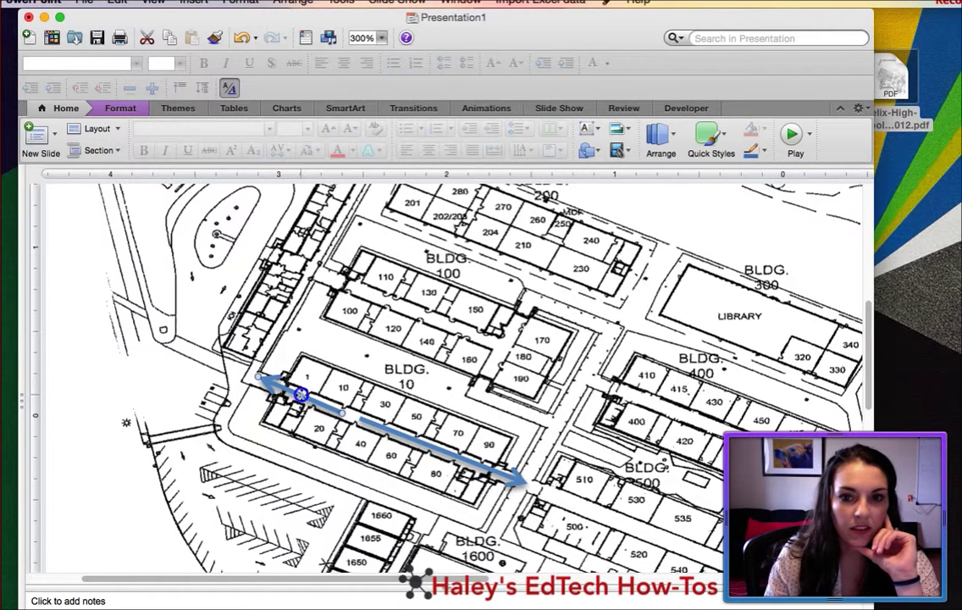
left_click(764, 151)
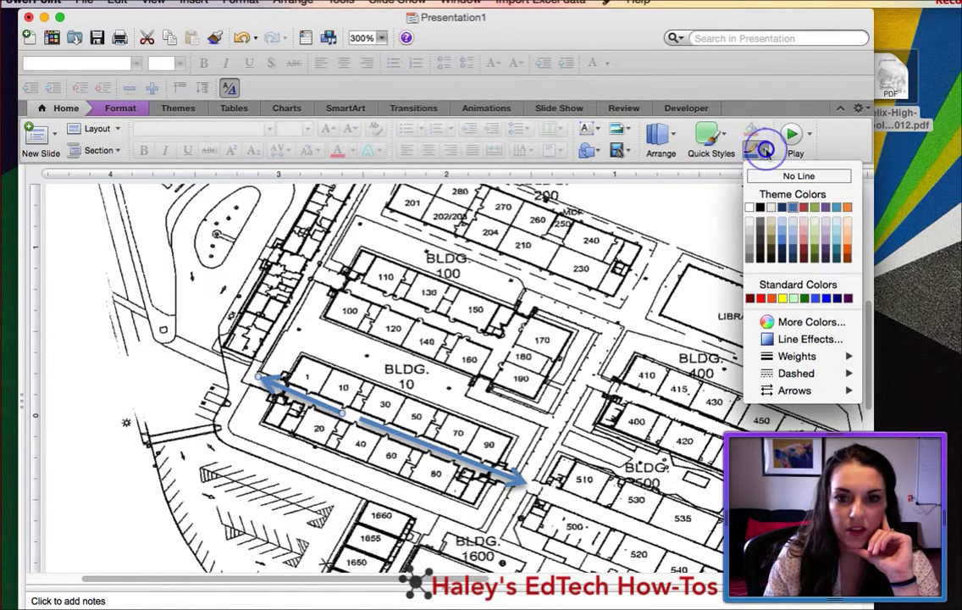
left_click(764, 300)
left_click(470, 351)
Step: Set the line color of the long hallway arrow between classrooms 30 and 90 to the standard green
left_click(480, 464)
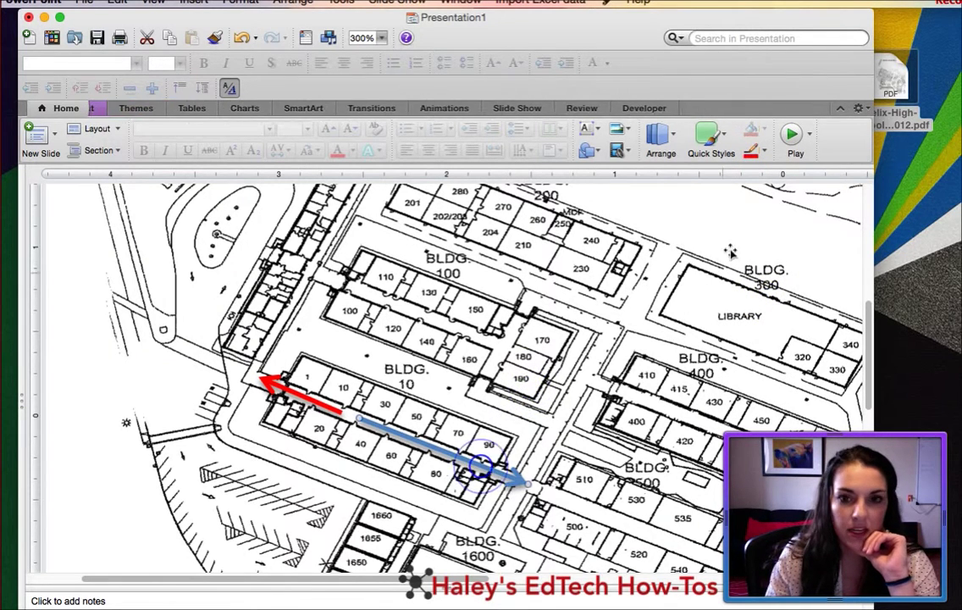
left_click(760, 150)
left_click(805, 298)
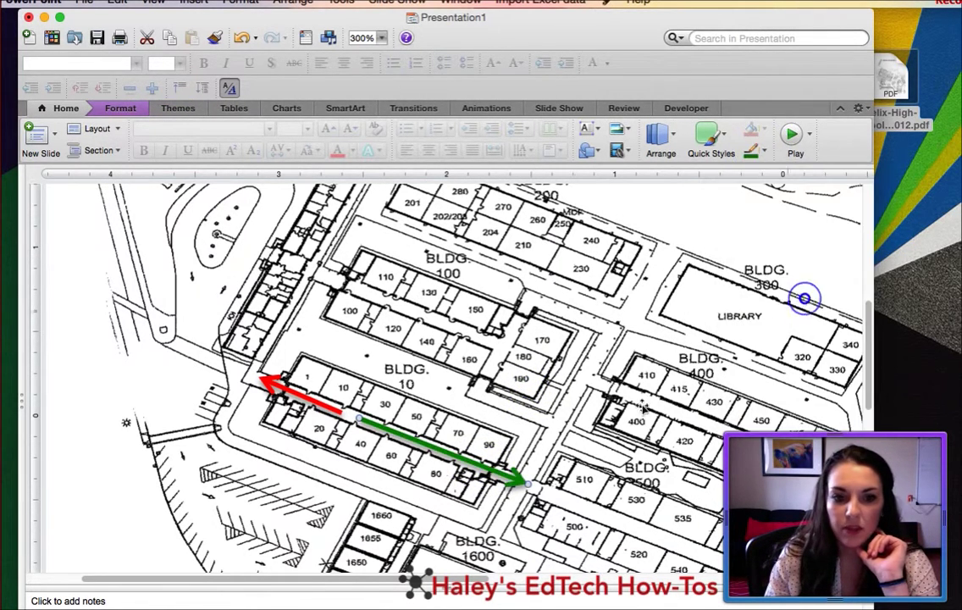
left_click(485, 385)
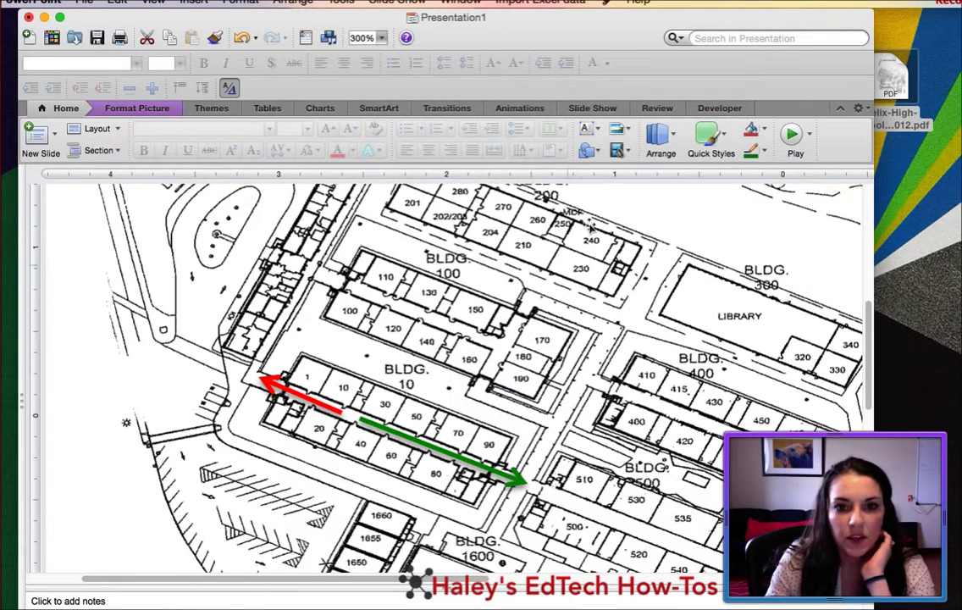
Step: Draw a short arrow from classroom 10 down into the hallway and color it red
left_click(587, 150)
mouse_move(720, 170)
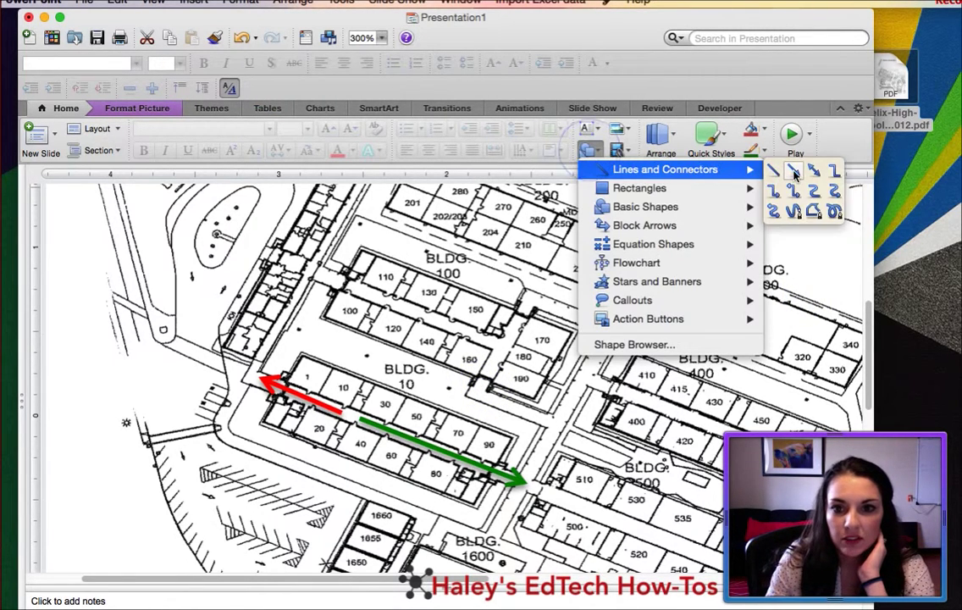
left_click(795, 172)
mouse_move(335, 385)
left_mouse_down()
mouse_move(342, 389)
mouse_move(304, 360)
mouse_move(322, 426)
mouse_move(339, 405)
left_mouse_up()
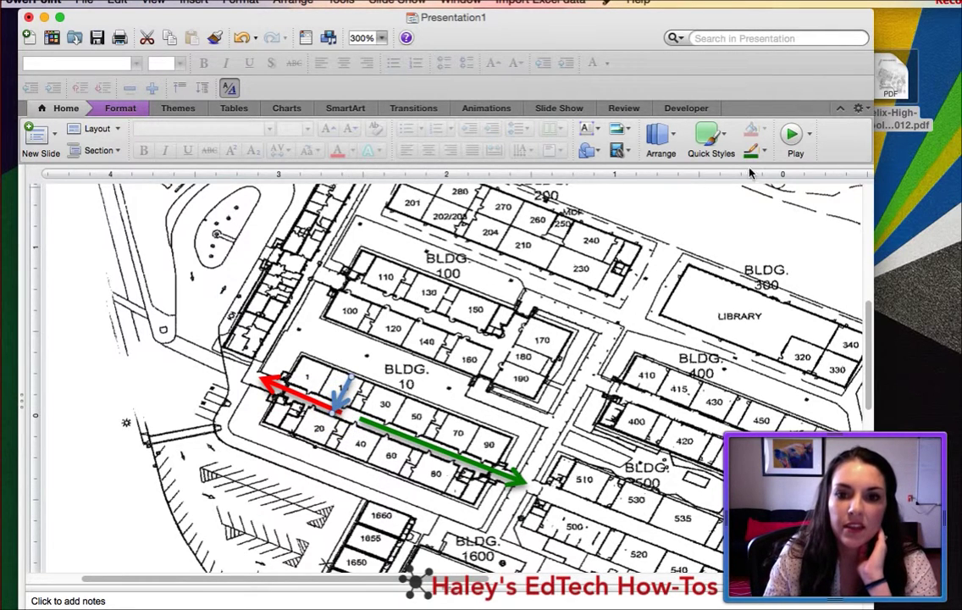
left_click(766, 153)
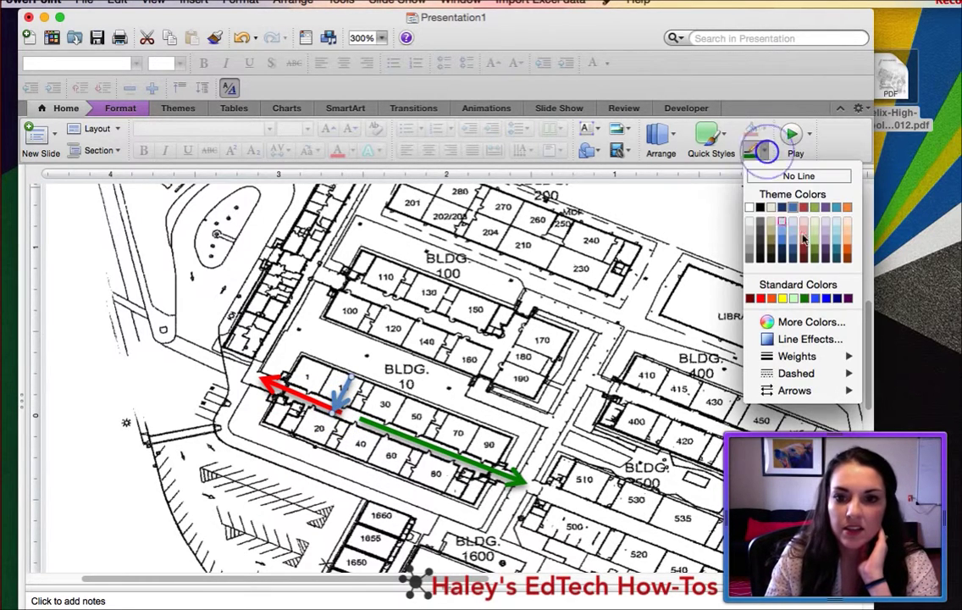
left_click(763, 298)
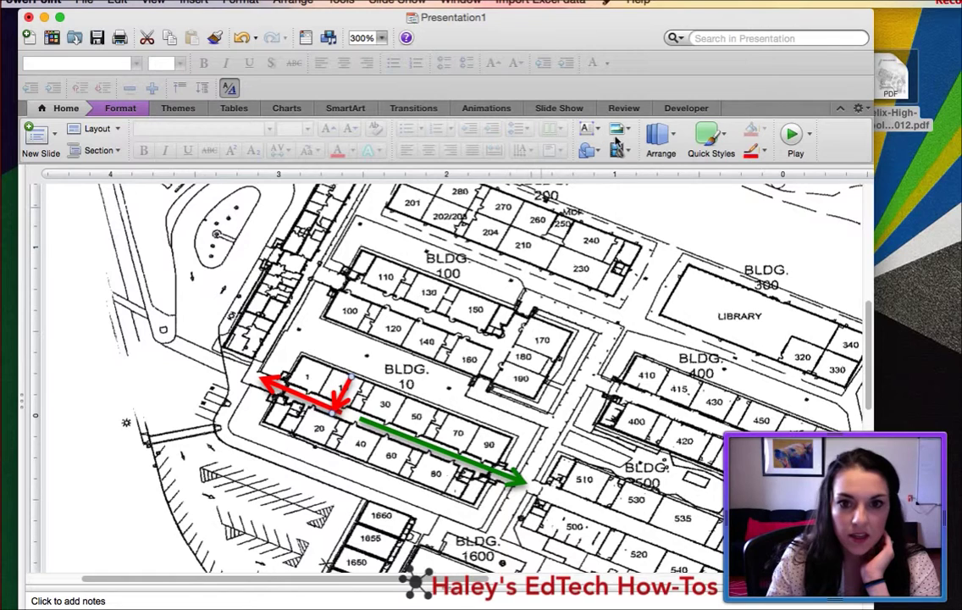
Step: Apply the thin red line quick style to the short classroom 10 arrow and set its line color to standard red
left_click(726, 135)
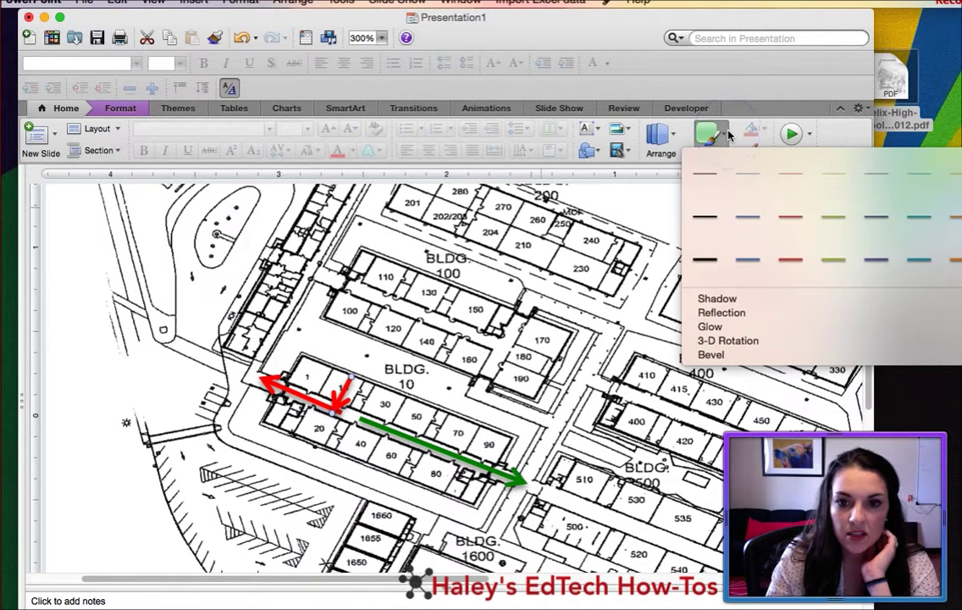
left_click(789, 174)
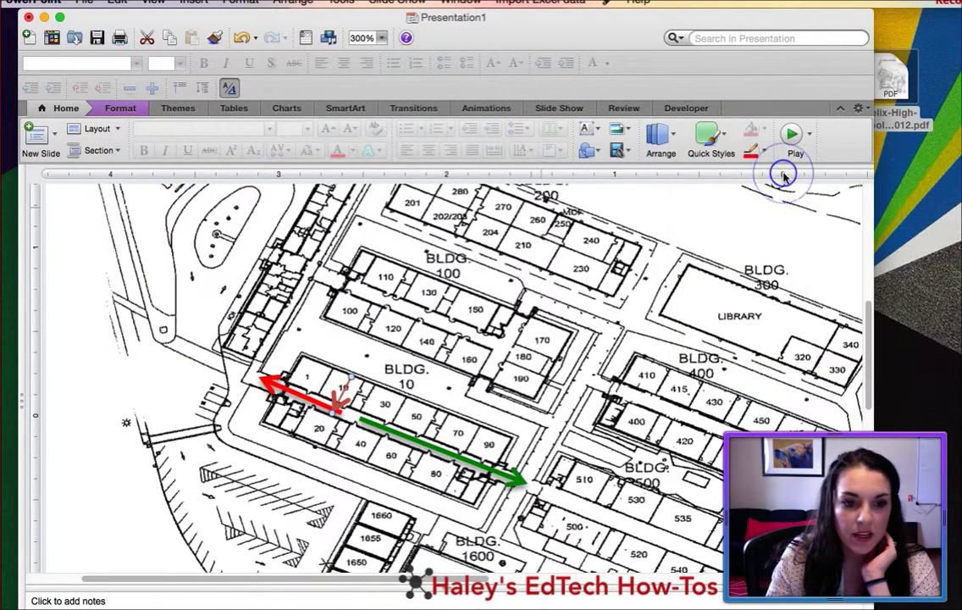
left_click(763, 150)
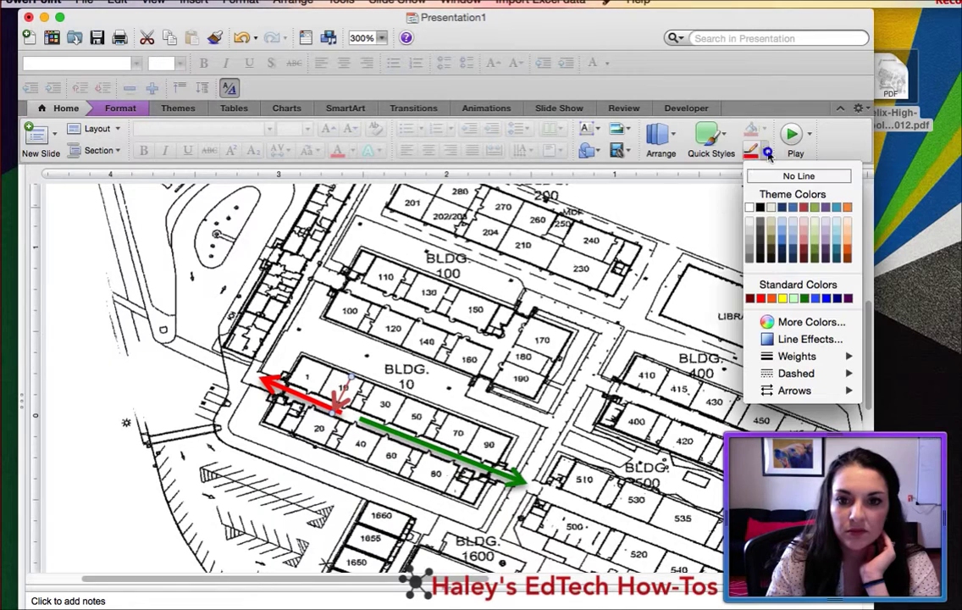
left_click(762, 299)
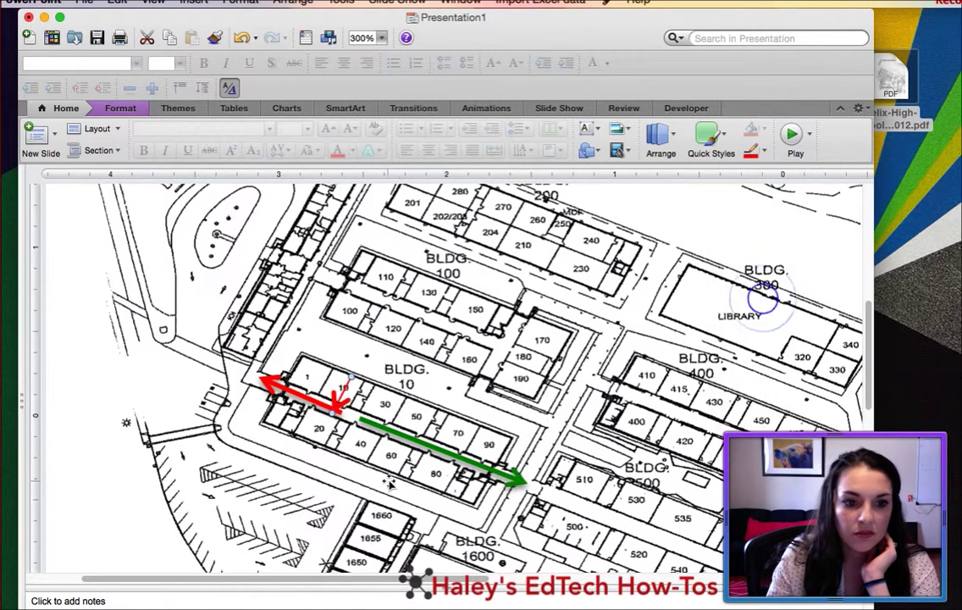
left_click(672, 130)
left_click(668, 132)
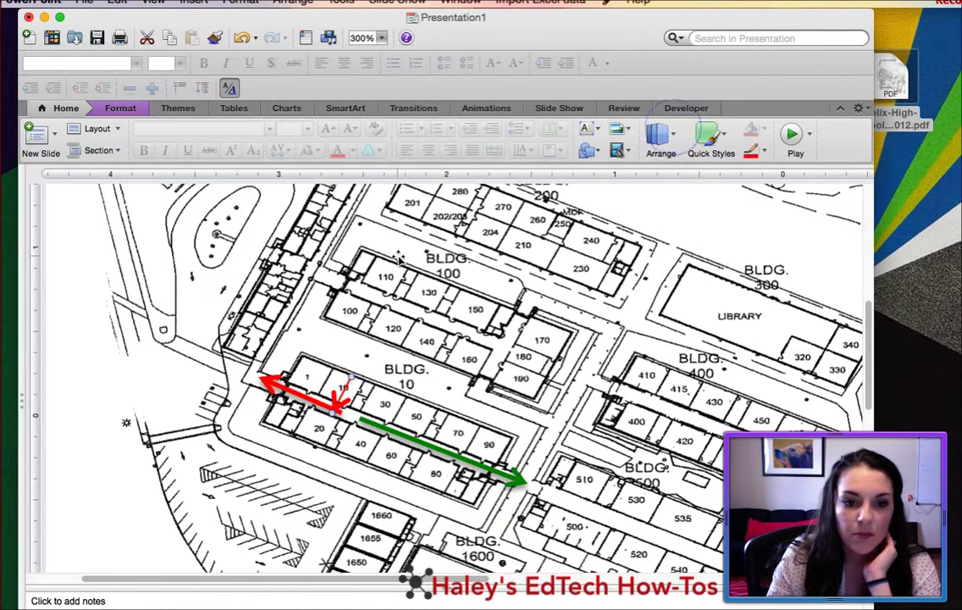
Step: Duplicate the thin red arrow and place the copy over classroom 1, pointing into the hallway
left_click(338, 403)
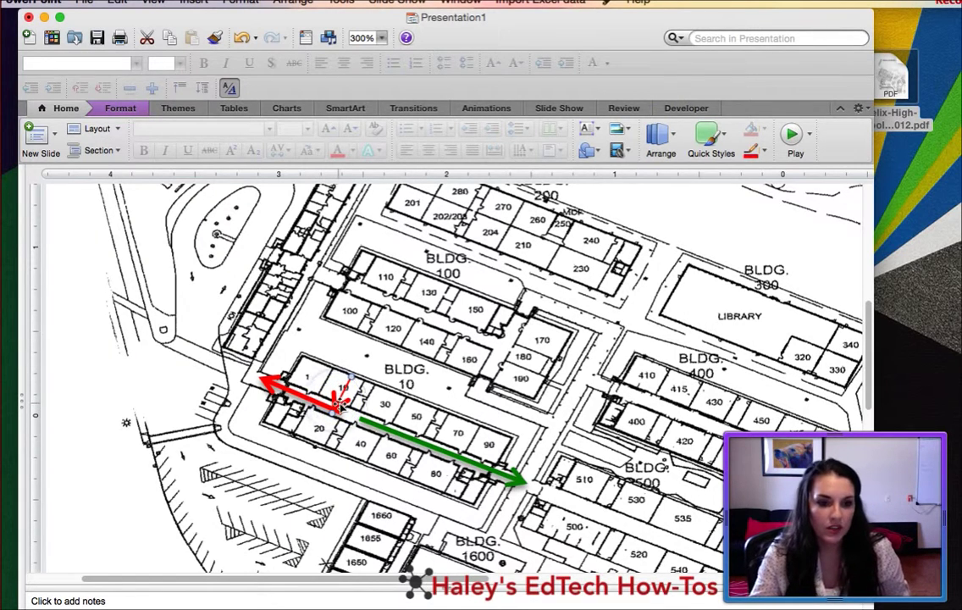
left_click(340, 399)
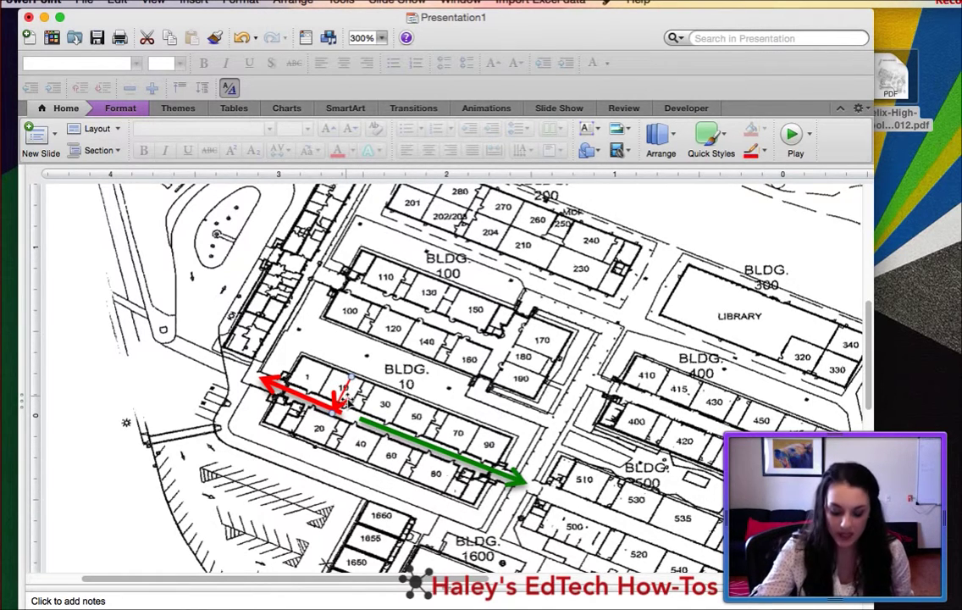
key("super+v")
left_click_drag(367, 436, 322, 366)
left_click(339, 354)
Step: Copy the classroom 1 arrow and place the duplicate at classroom 20, pointing up into the hallway
left_click(308, 382)
key("super+c")
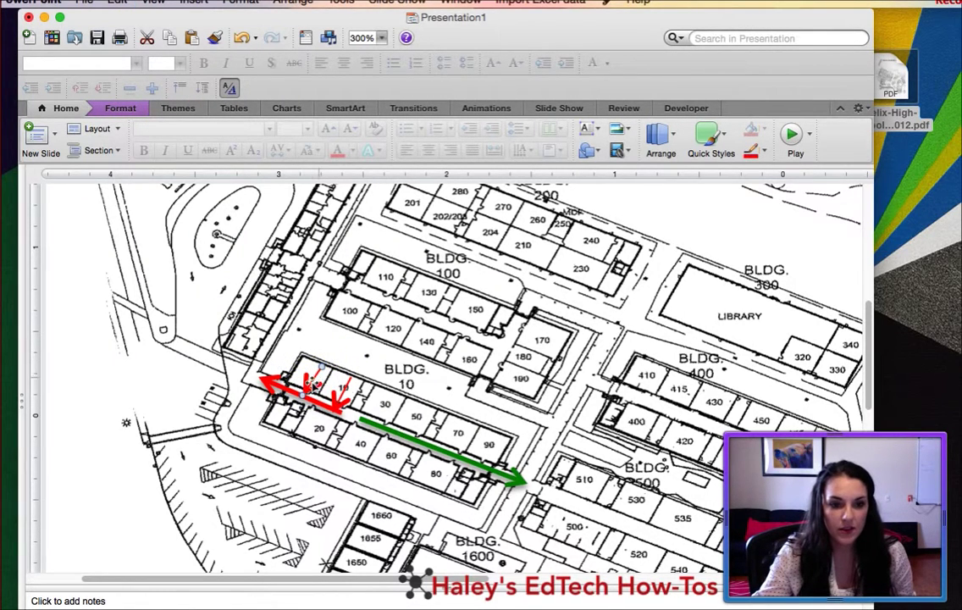
key("super+v")
mouse_move(326, 391)
left_mouse_down()
mouse_move(332, 421)
mouse_move(284, 486)
mouse_move(318, 409)
left_mouse_up()
left_click(332, 433)
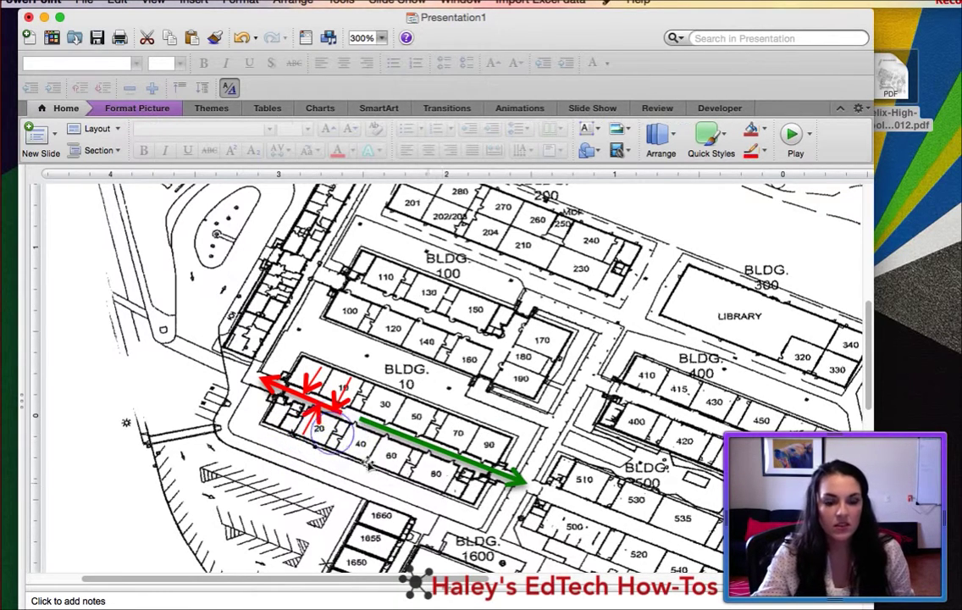
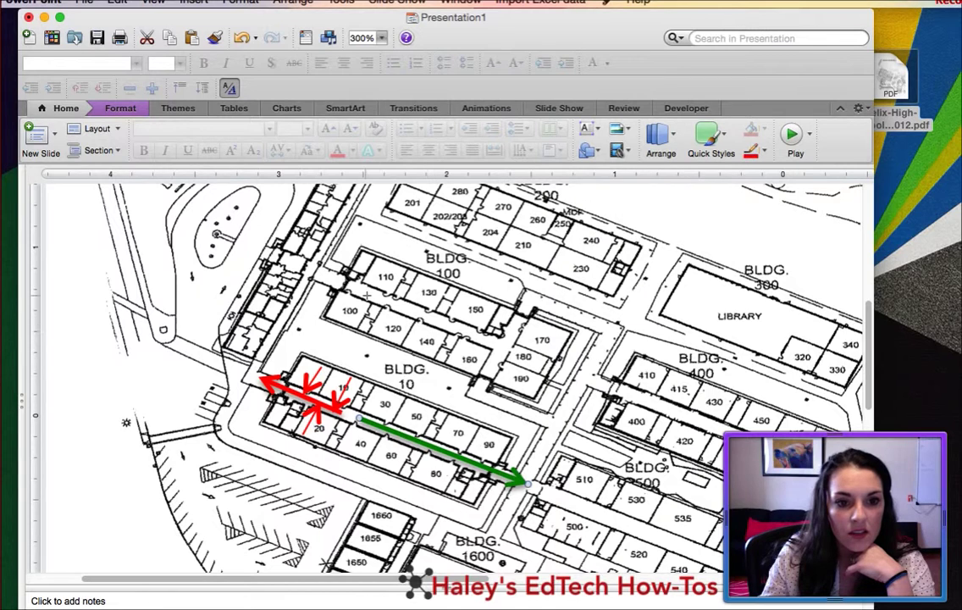
Step: Draw an elbow arrow connector from Bldg. 100 near classroom 130 to the walkway beside Bldg. 400, adjusting its bend, endpoint and position
left_click_drag(427, 314, 598, 377)
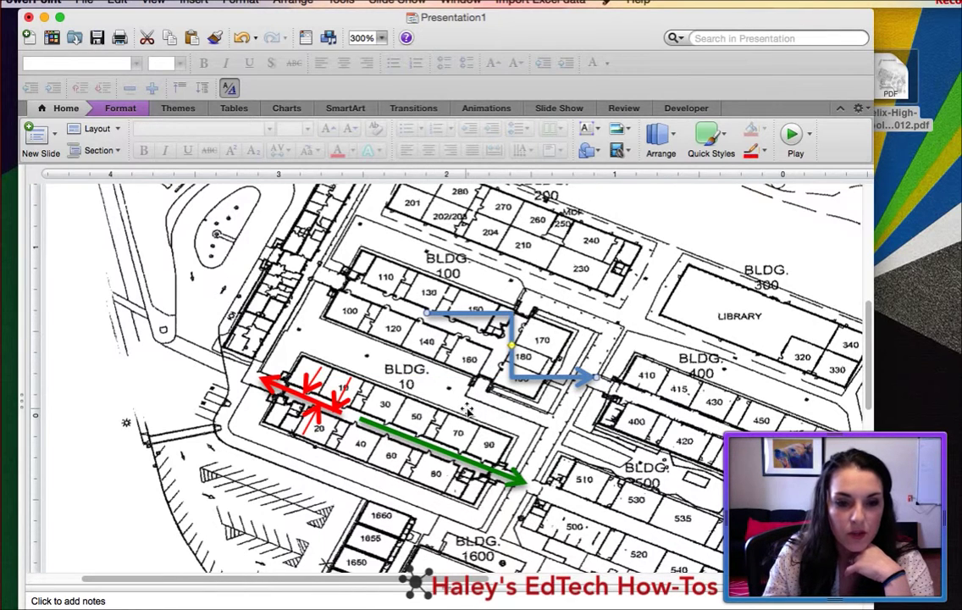
left_click_drag(512, 342, 506, 343)
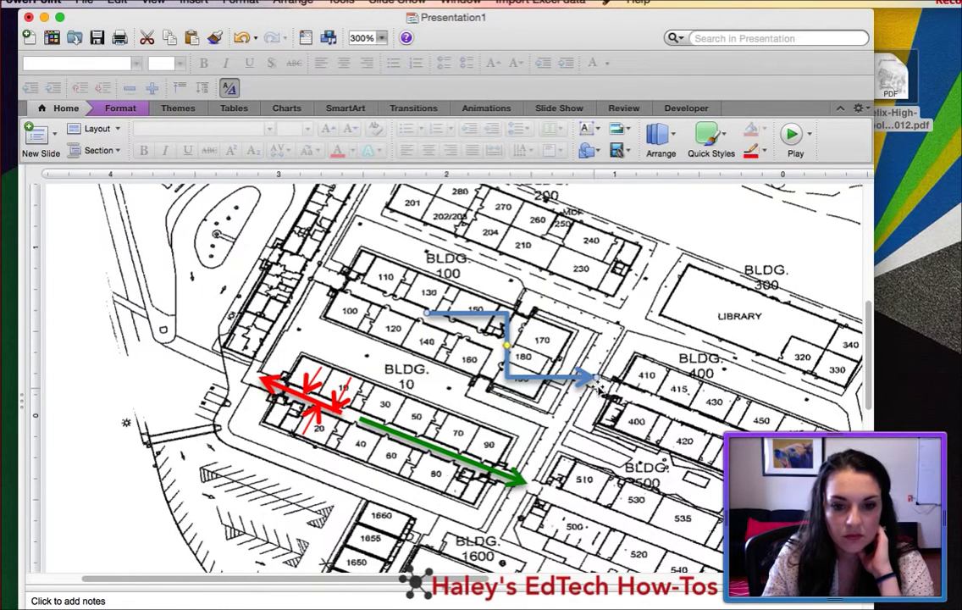
left_click_drag(592, 378, 581, 417)
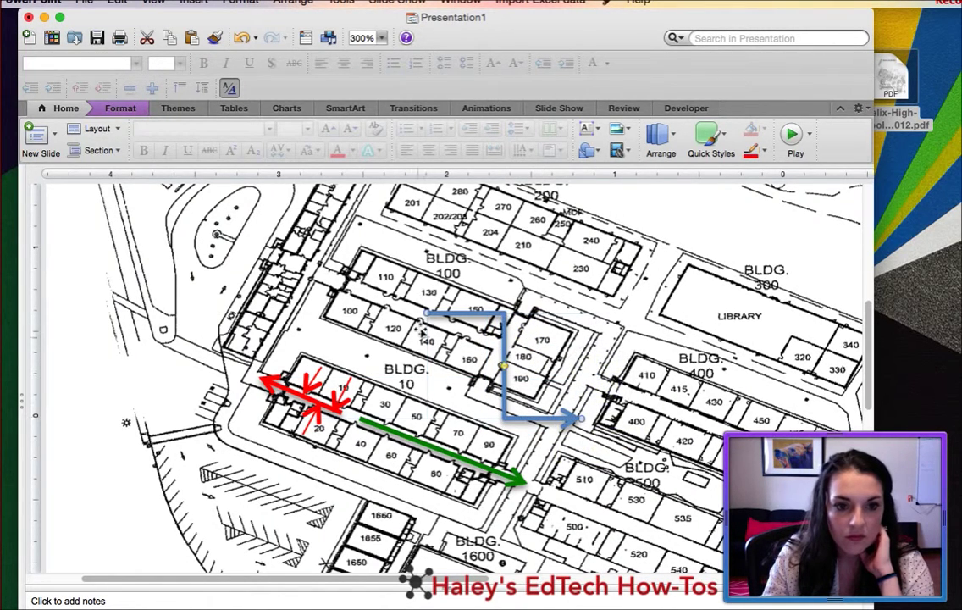
left_click_drag(504, 365, 500, 370)
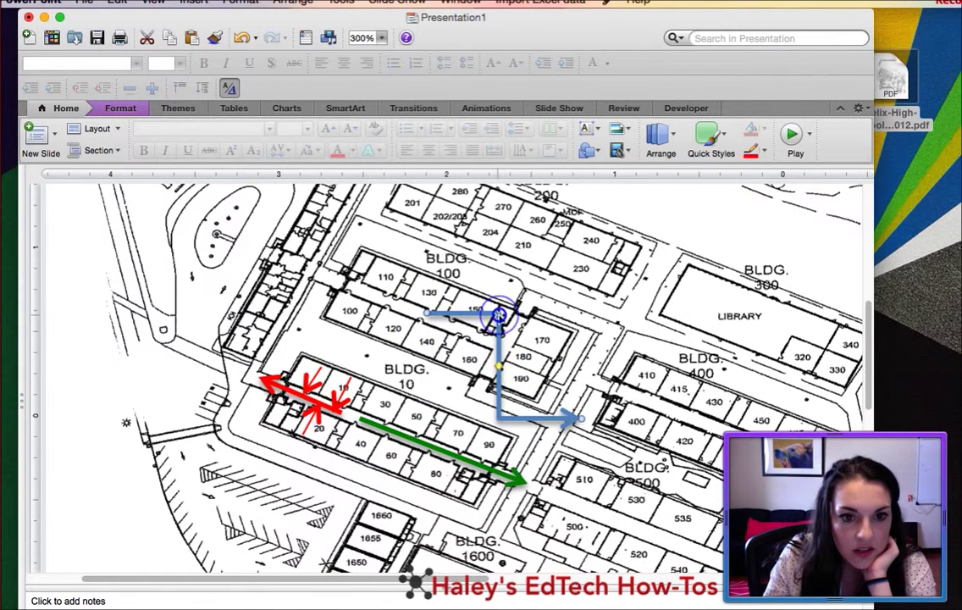
left_click_drag(495, 321, 432, 292)
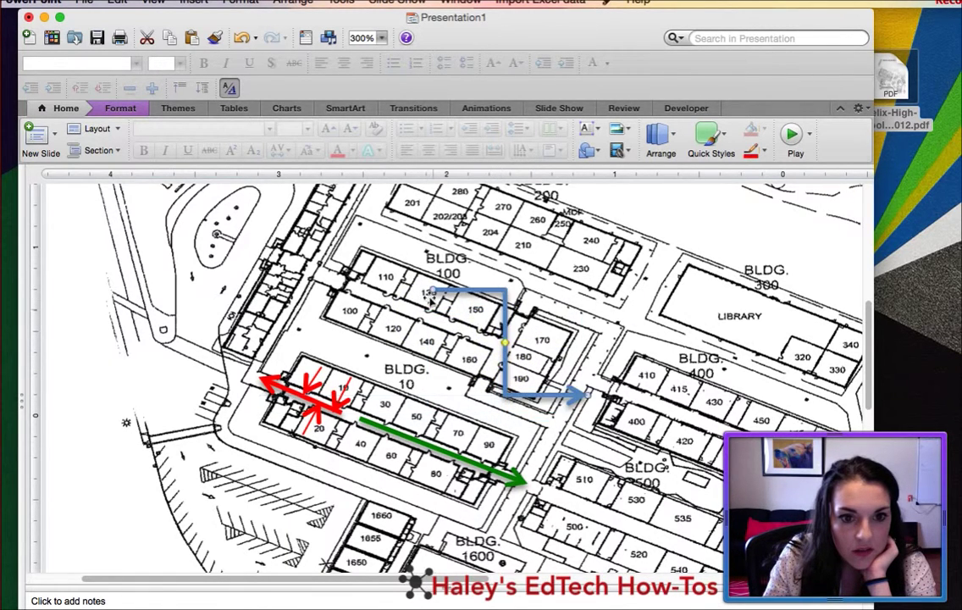
left_click(440, 296)
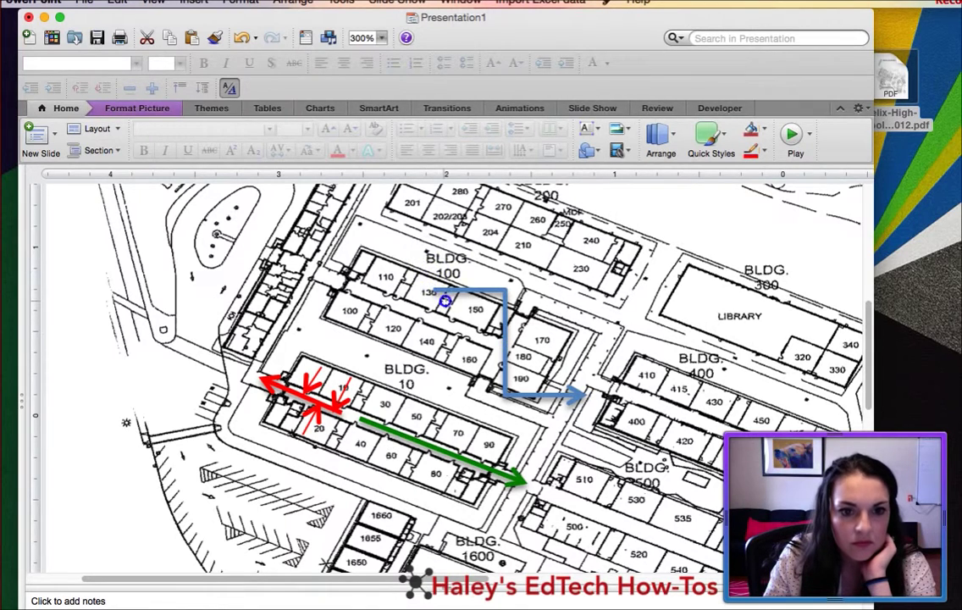
Step: Reposition both ends of the blue elbow connector toward classrooms 140 and 410, and move the connector above Bldg. 300
left_click_drag(445, 290, 415, 316)
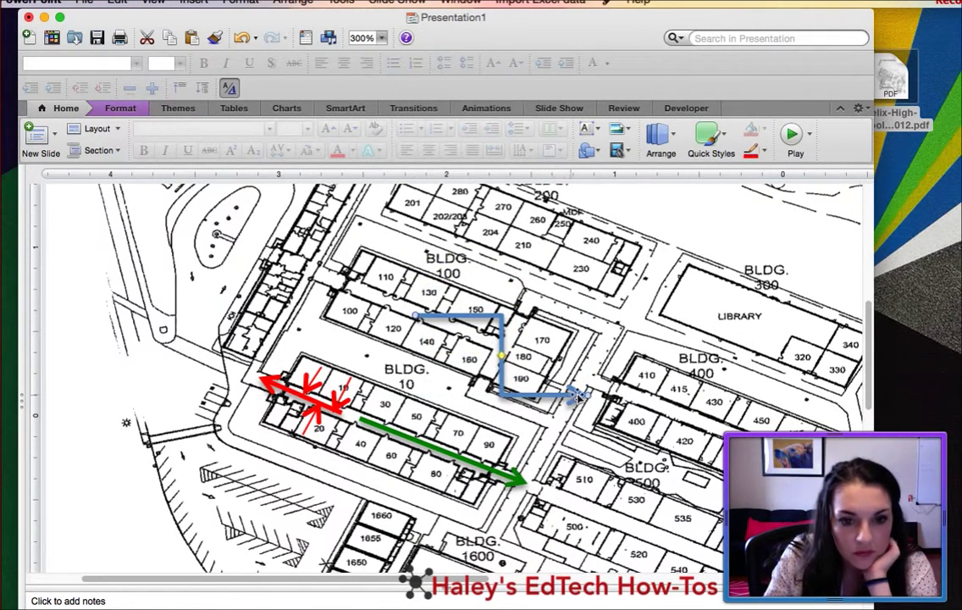
left_click_drag(576, 394, 612, 367)
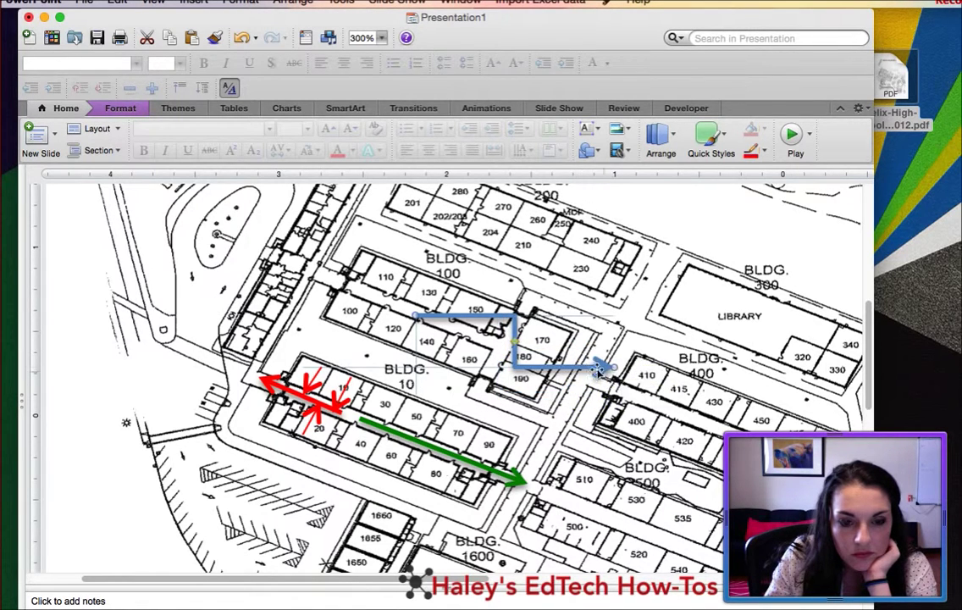
left_click_drag(517, 349, 726, 199)
left_click_drag(767, 257, 752, 265)
right_click(754, 258)
right_click(753, 257)
left_click(734, 254)
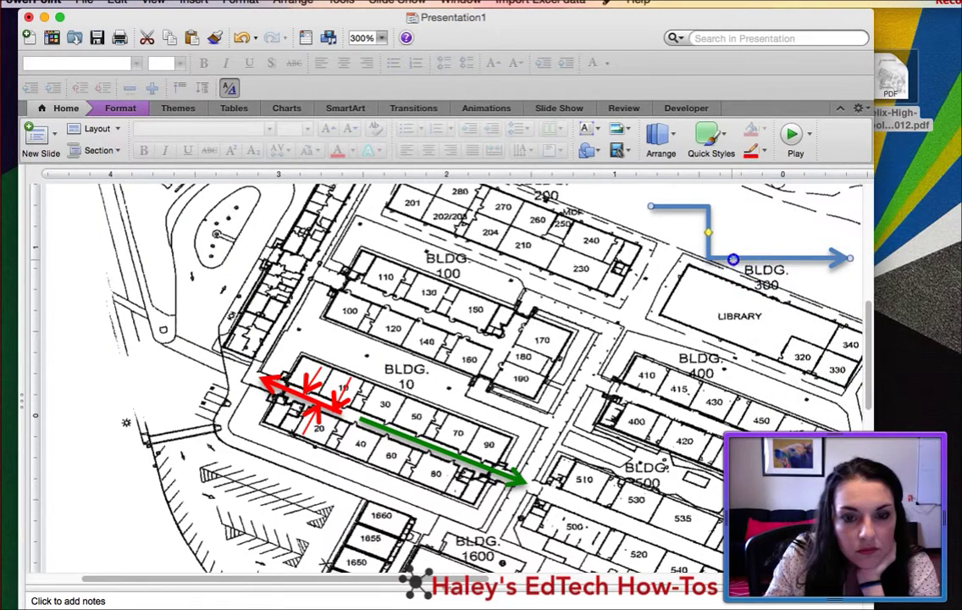
Step: Rotate the blue elbow connector left three times, moving it back over Bldg. 100 along the way
left_click(669, 144)
mouse_move(788, 351)
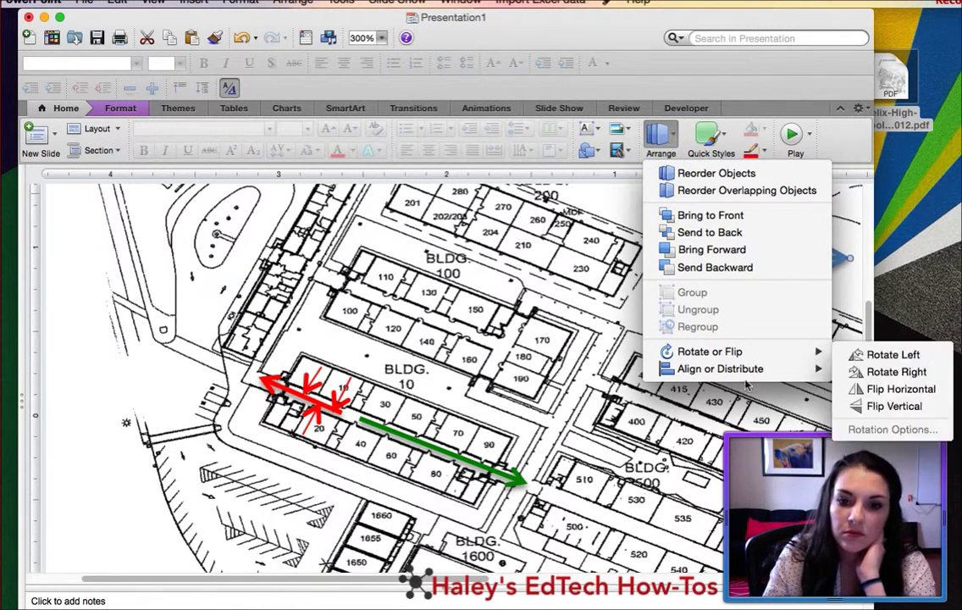
left_click(850, 353)
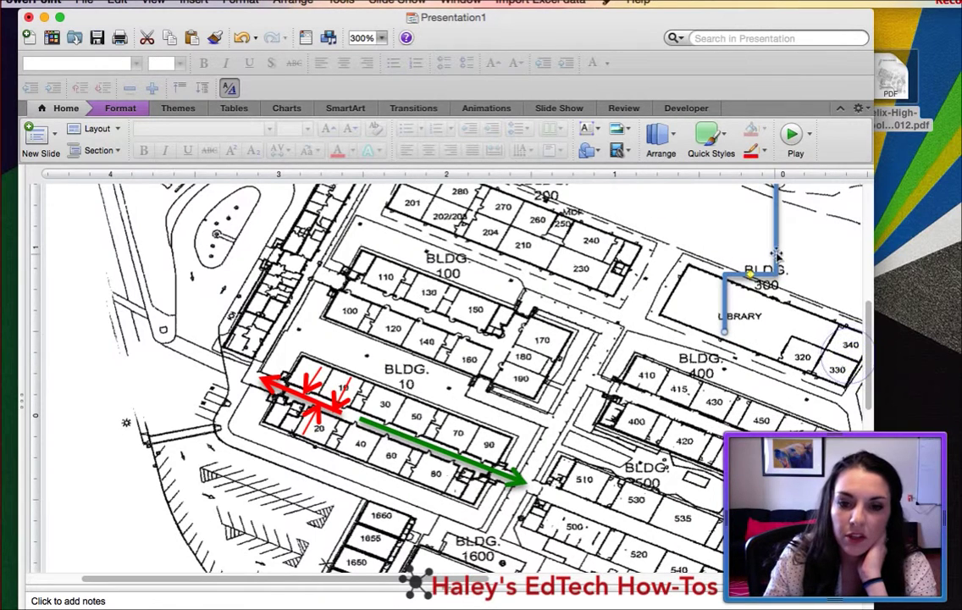
left_click_drag(774, 269, 521, 372)
left_click(678, 142)
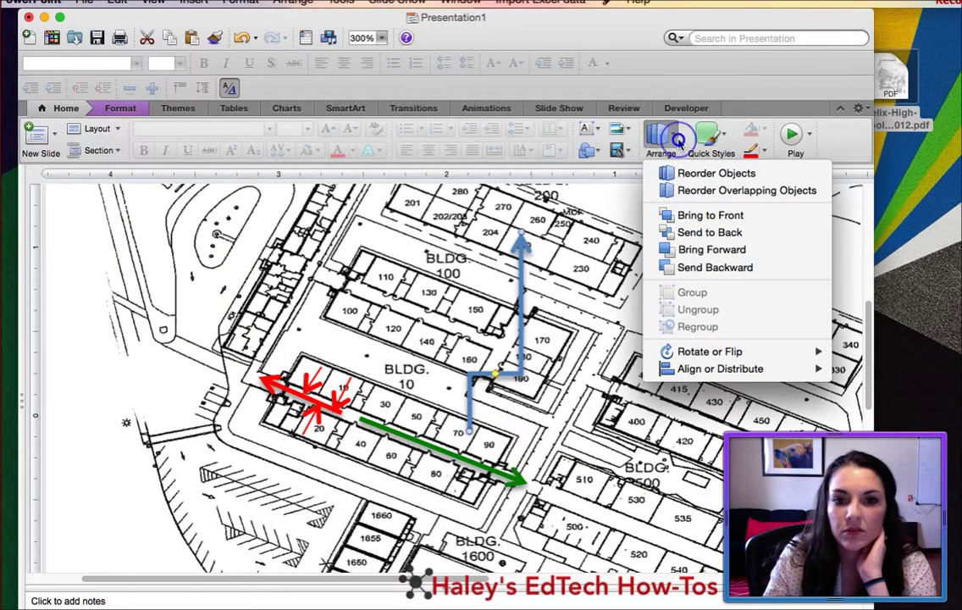
mouse_move(700, 352)
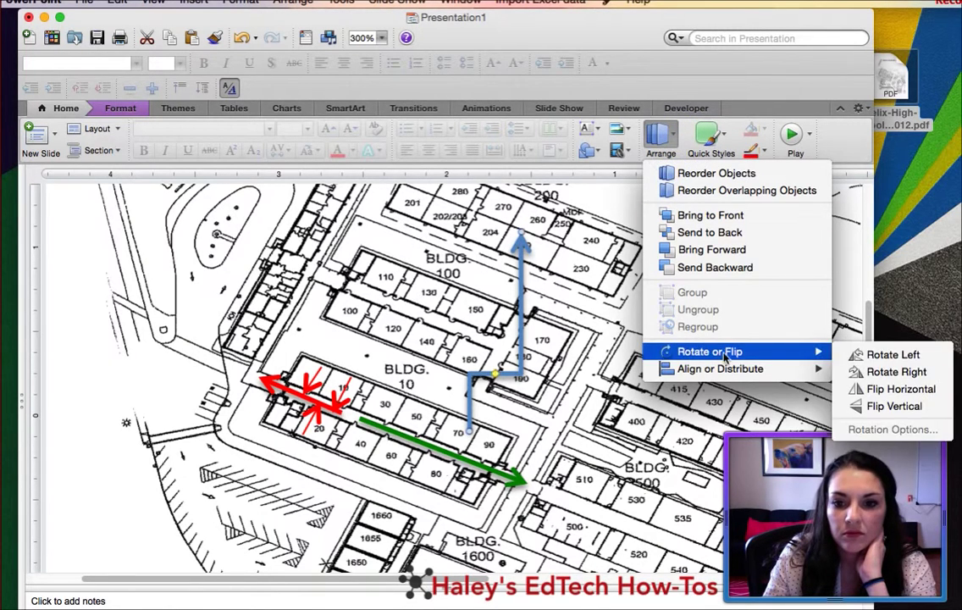
left_click(881, 355)
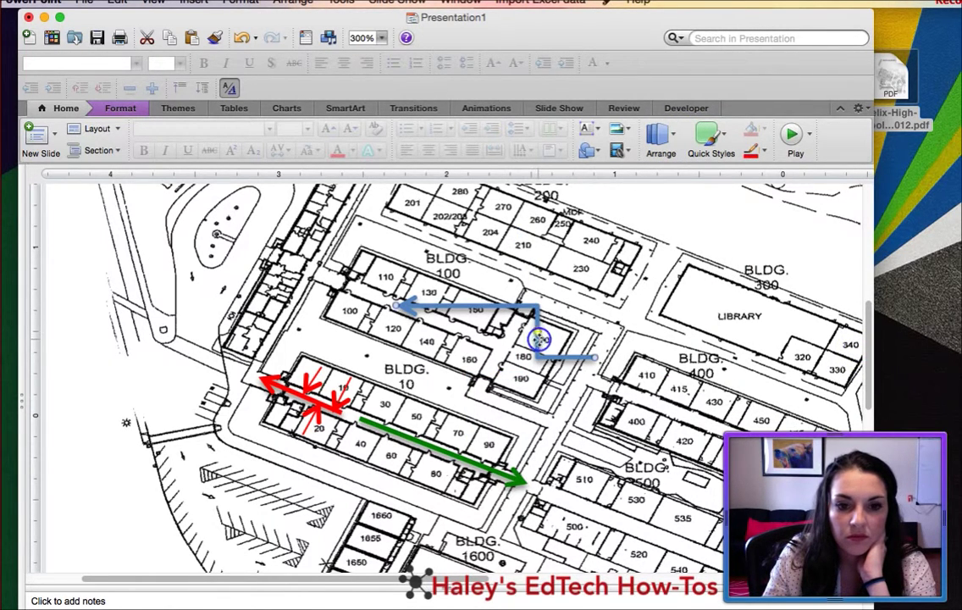
left_click(660, 140)
mouse_move(750, 359)
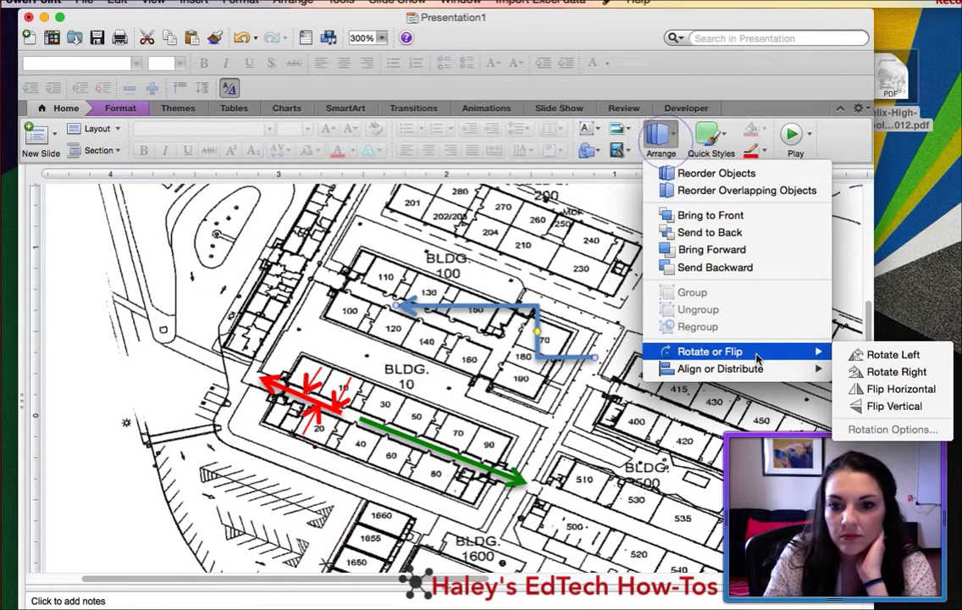
left_click(881, 355)
Step: Try to fit the rotated elbow connector between Bldg. 200 and classroom 70 by shifting its position and ends
left_click_drag(480, 383, 529, 421)
left_click_drag(542, 323, 543, 383)
left_click_drag(521, 455, 474, 420)
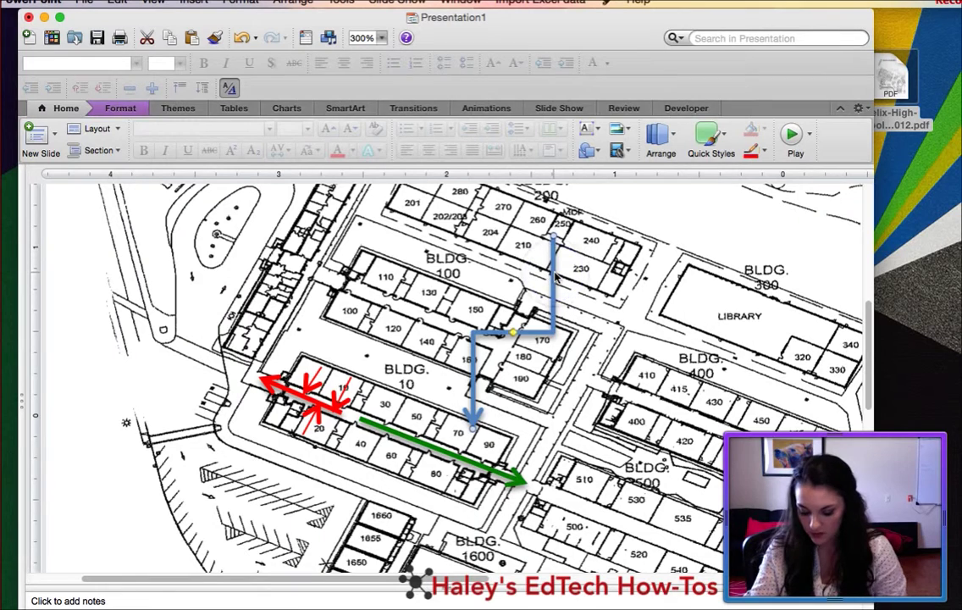
Step: Delete the blue elbow connector from the map
key("Delete")
left_click(663, 131)
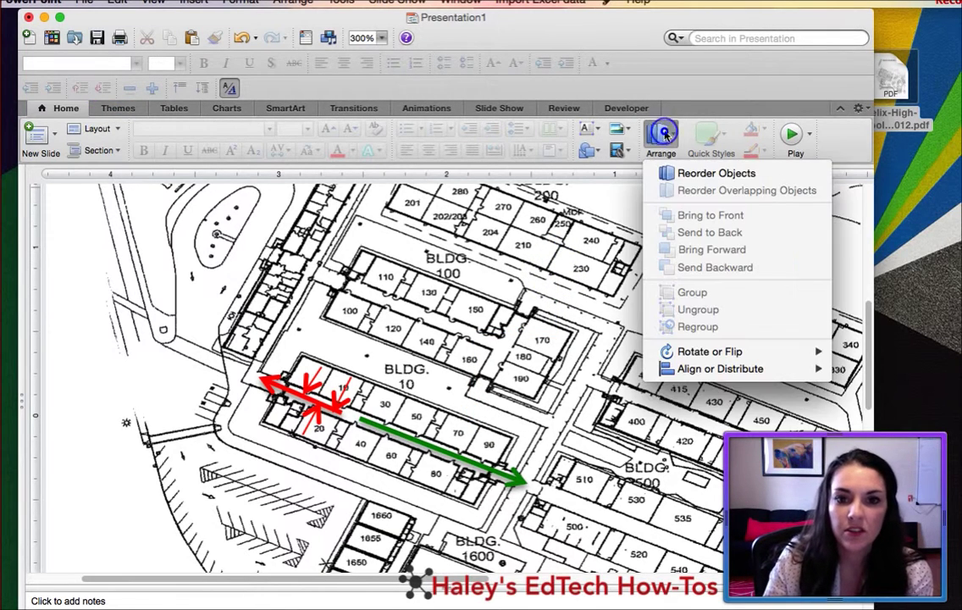
left_click(659, 137)
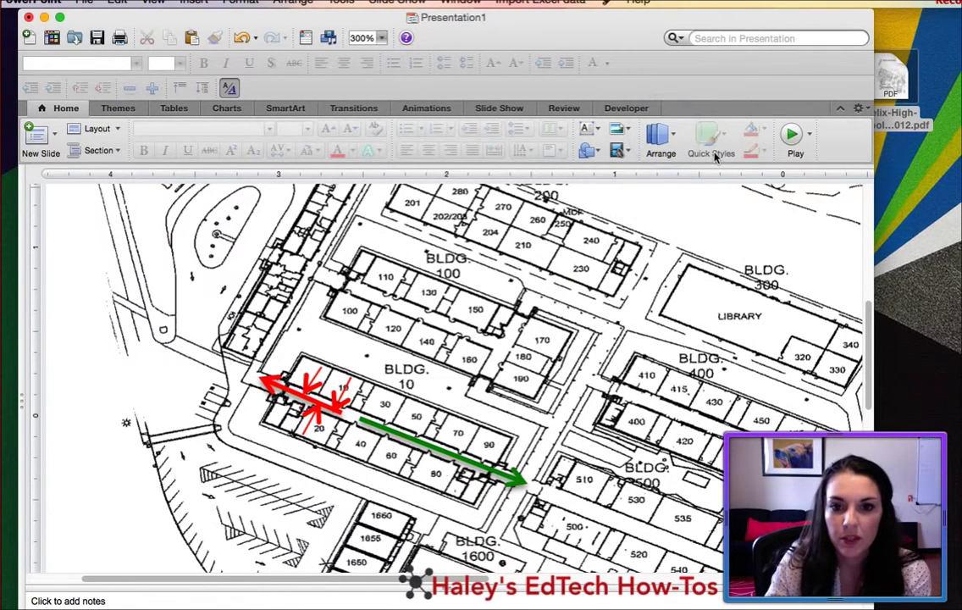
left_click(597, 155)
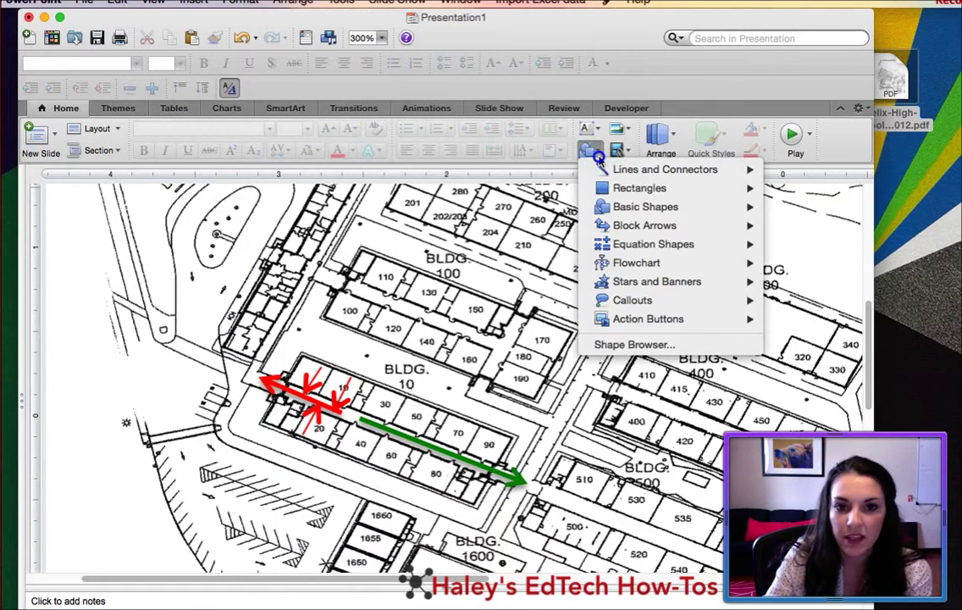
mouse_move(637, 177)
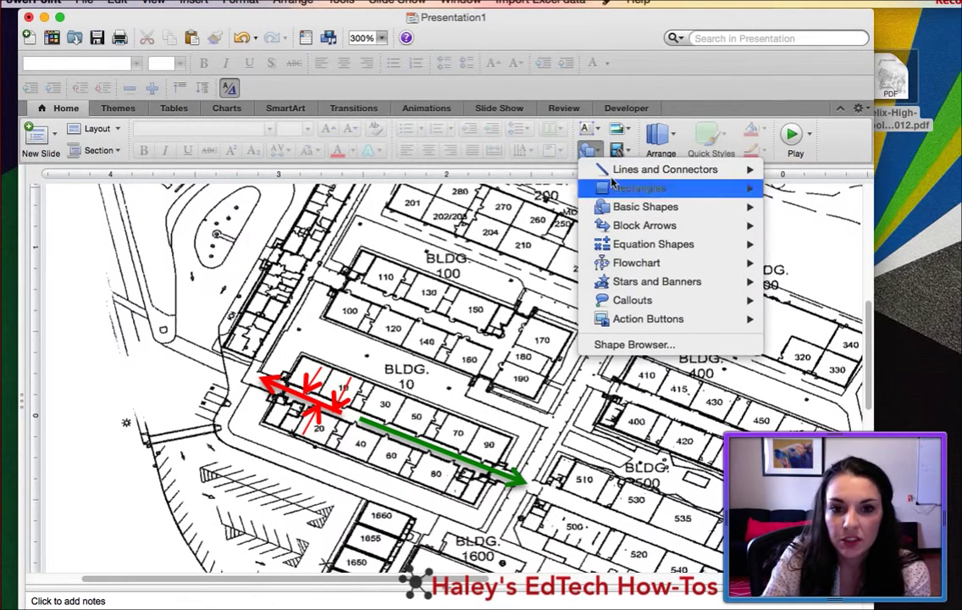
left_click(521, 230)
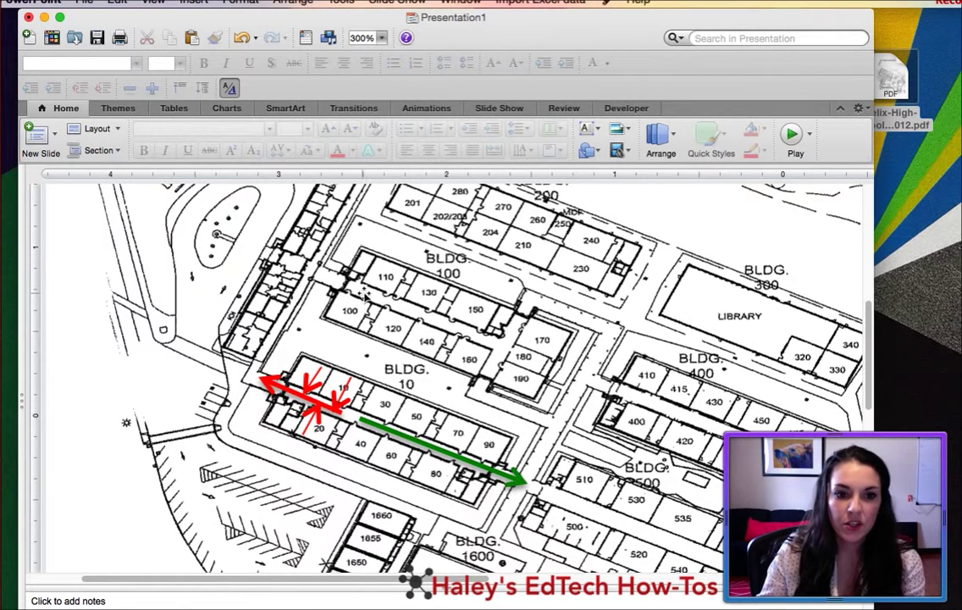
left_click(390, 286)
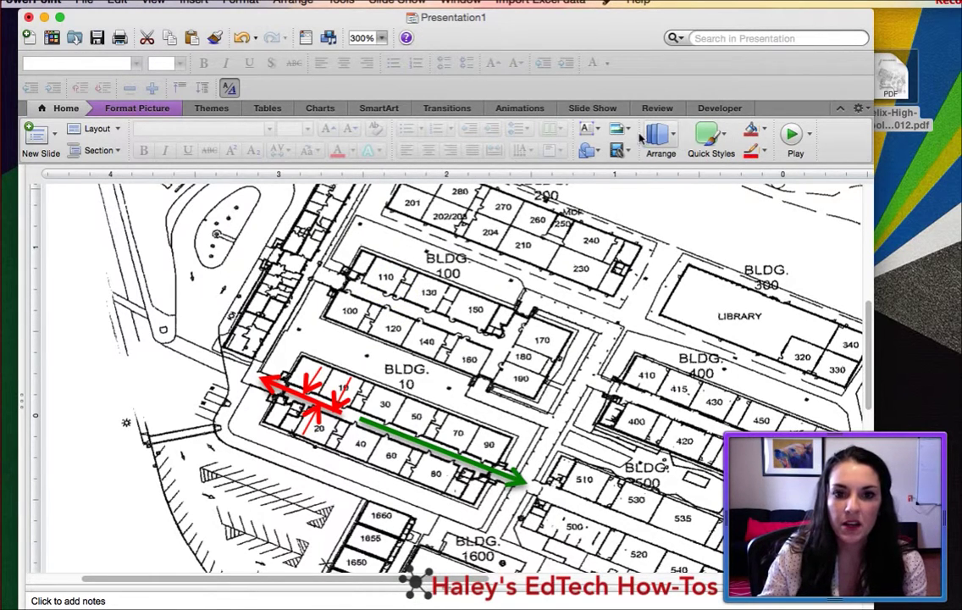
Step: Draw a straight line along the Bldg. 100 hallway, from between classrooms 110 and 100 to near classroom 160
left_click(587, 149)
mouse_move(720, 170)
left_click(772, 170)
left_click_drag(369, 294, 491, 341)
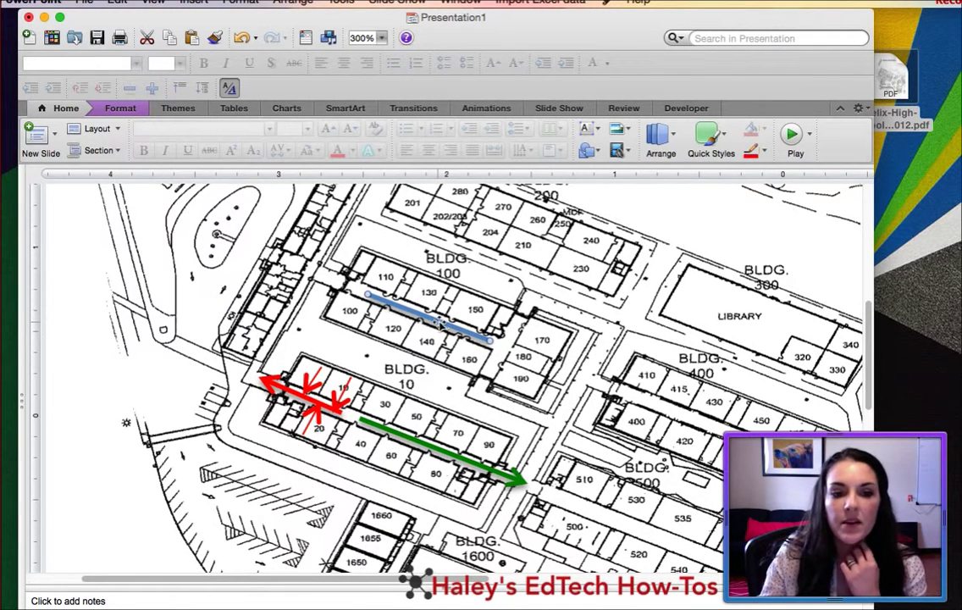
left_click(594, 153)
left_click(594, 153)
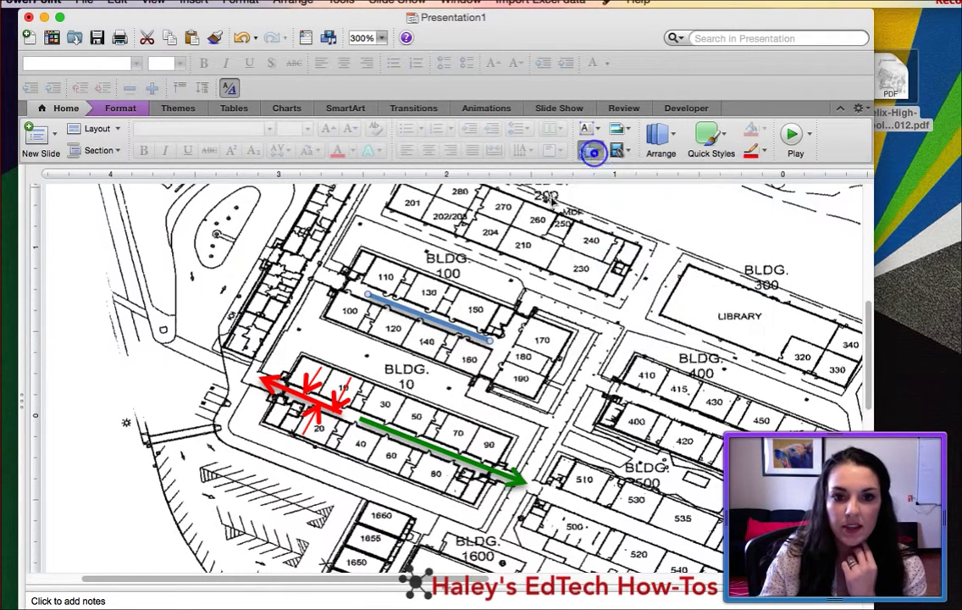
left_click(438, 323)
left_click(764, 151)
left_click(764, 151)
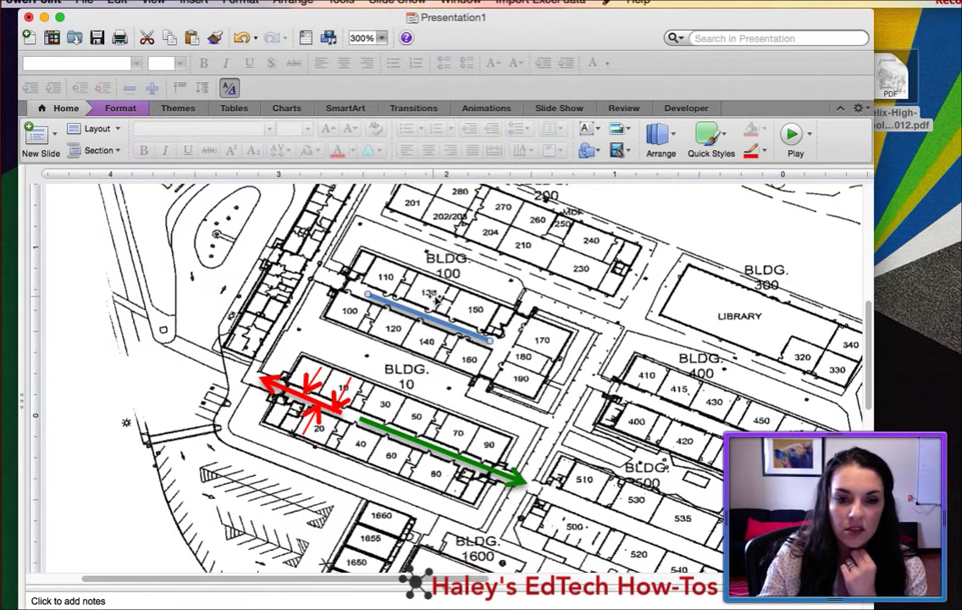
right_click(426, 318)
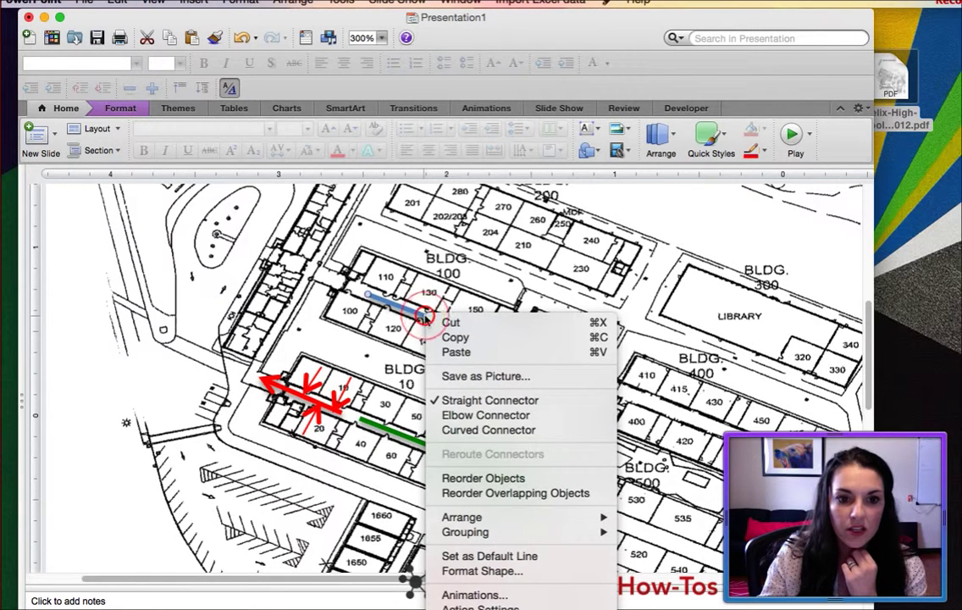
left_click(417, 317)
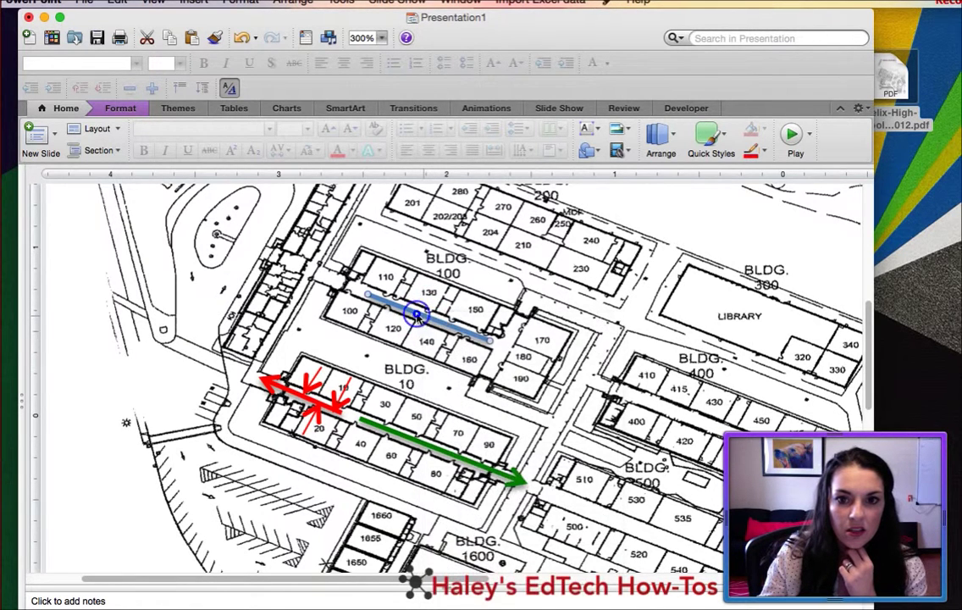
left_click(766, 152)
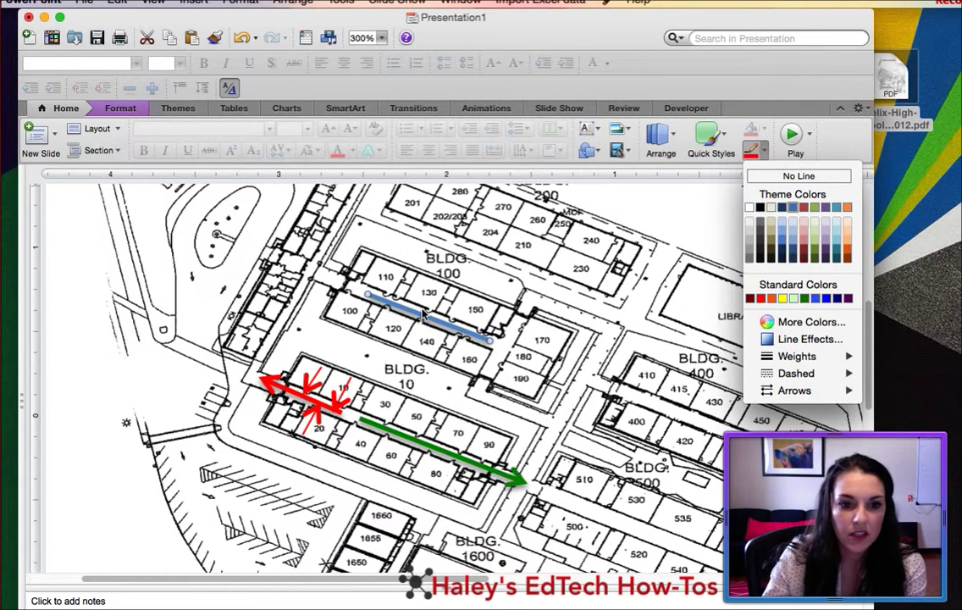
left_click(421, 314)
Step: Thicken the straight blue line in the Bldg. 100 hallway to 4 1/2 pt and finally to 6 pt
left_click(767, 153)
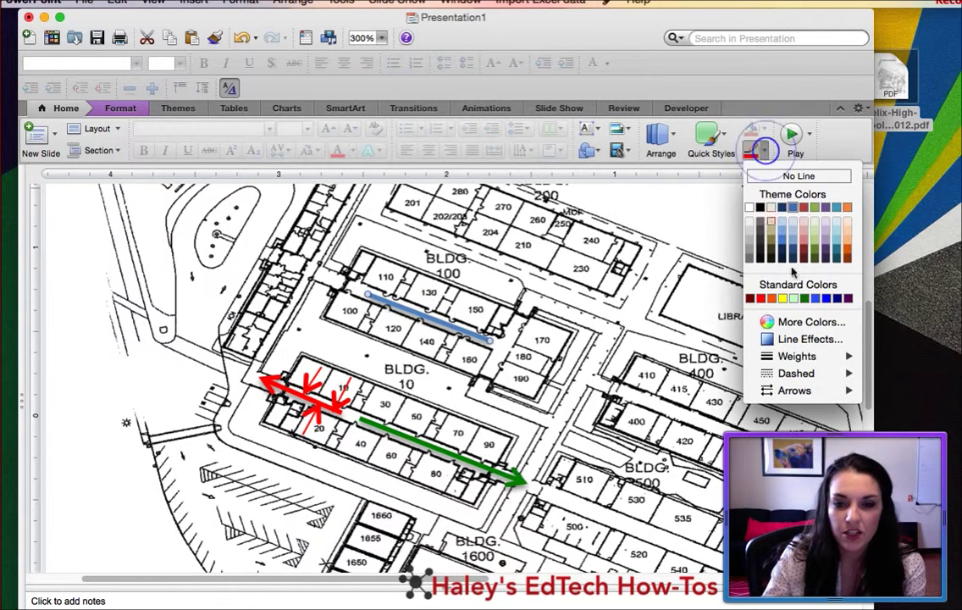
mouse_move(846, 357)
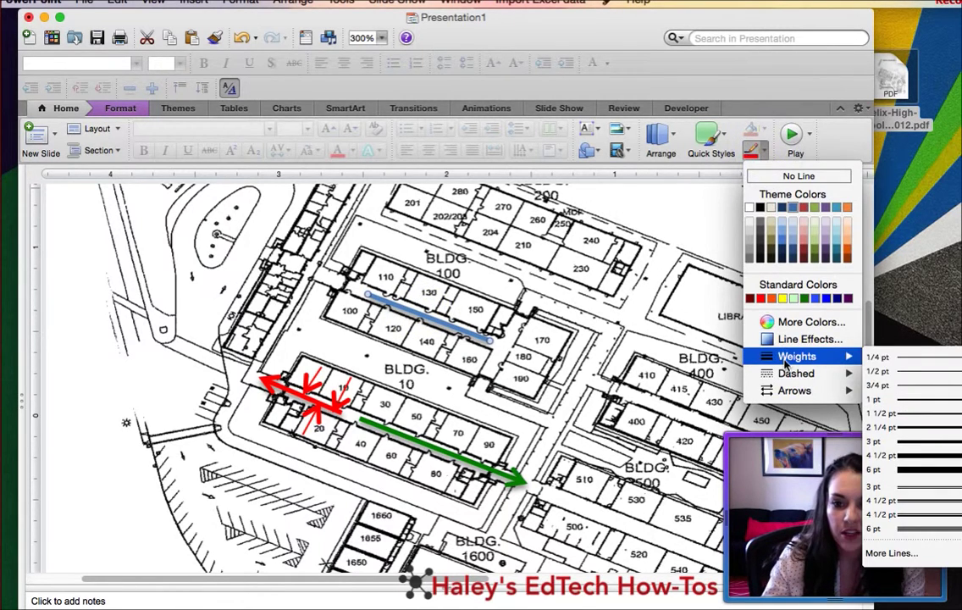
left_click(919, 455)
left_click(365, 293)
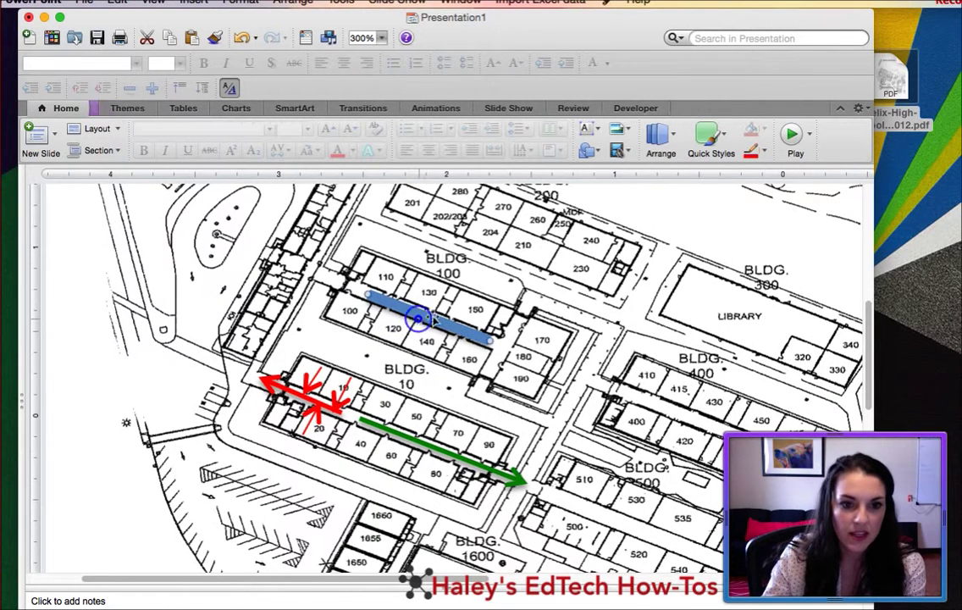
left_click(765, 148)
mouse_move(843, 356)
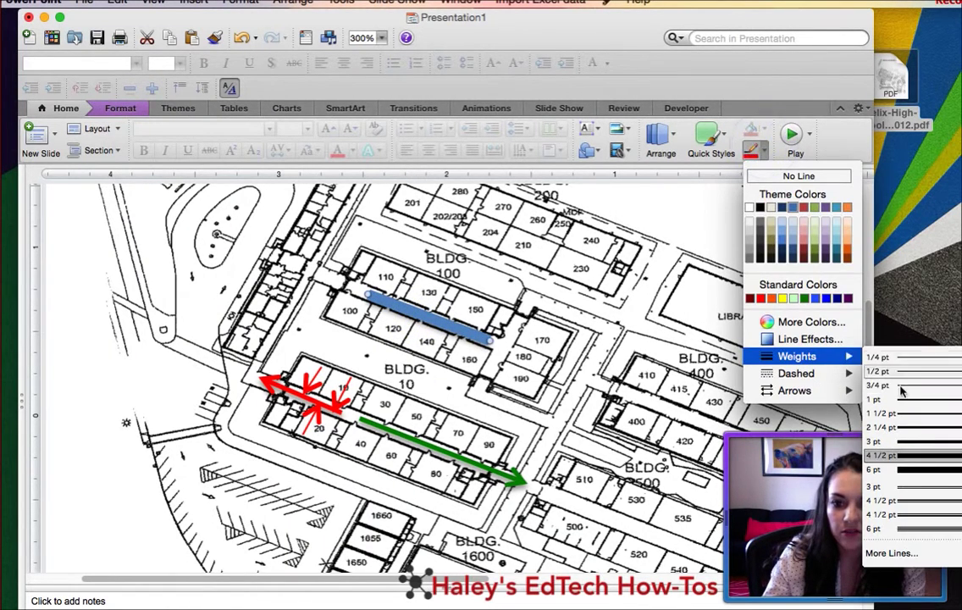
left_click(903, 468)
left_click(540, 354)
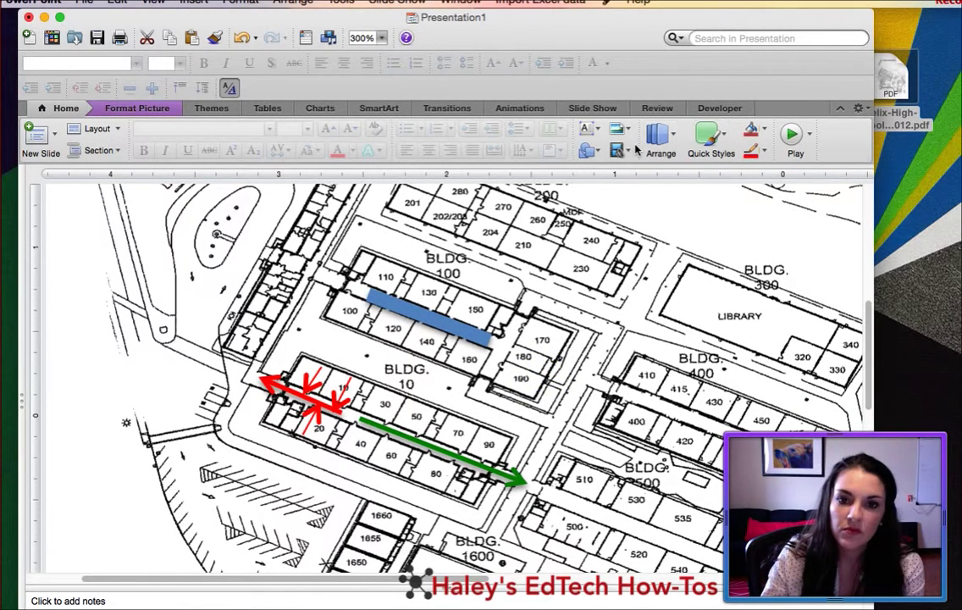
Step: Draw a small triangle at classroom 150 and rotate and position it so it points into the blue hallway line
left_click(587, 150)
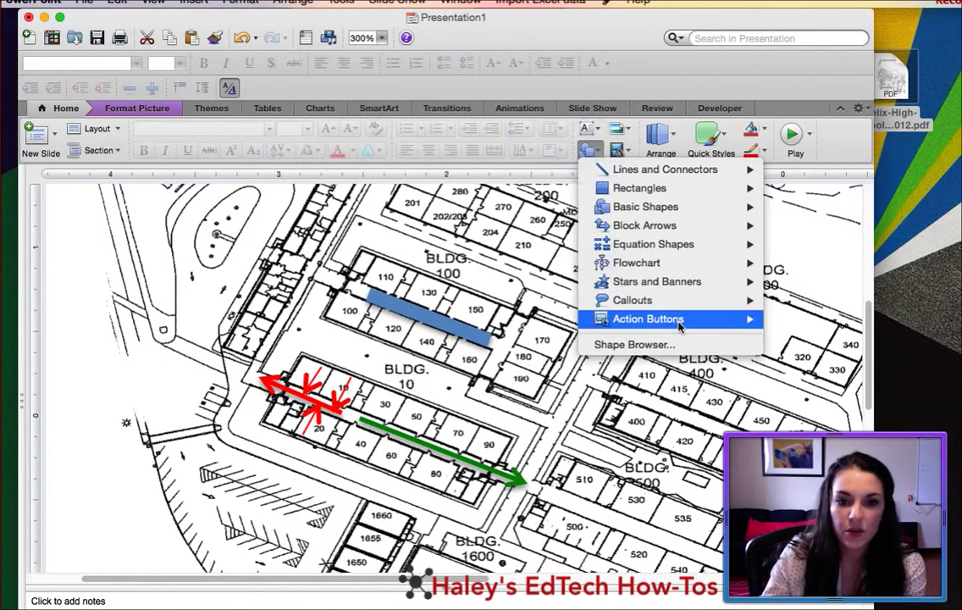
mouse_move(697, 174)
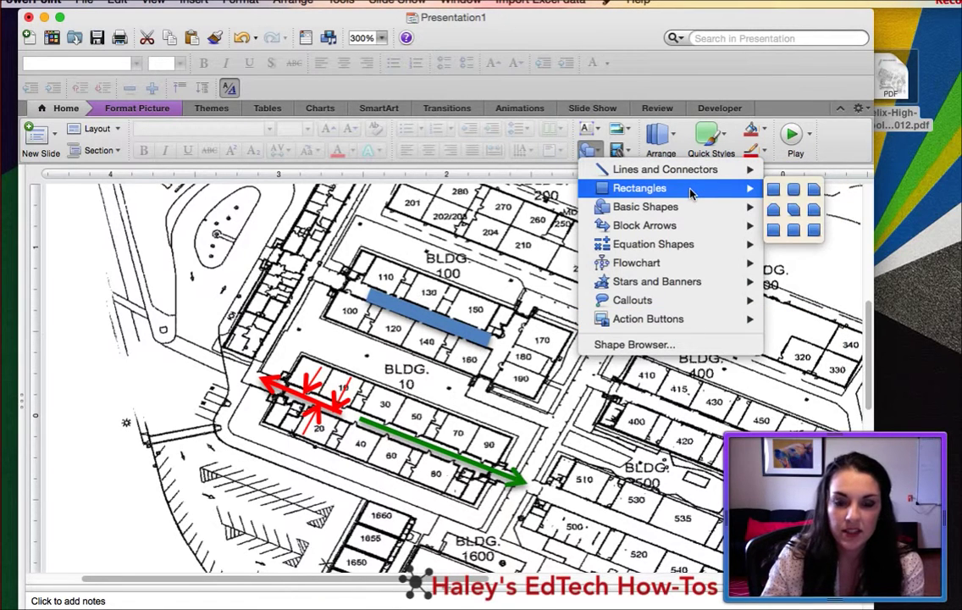
mouse_move(671, 205)
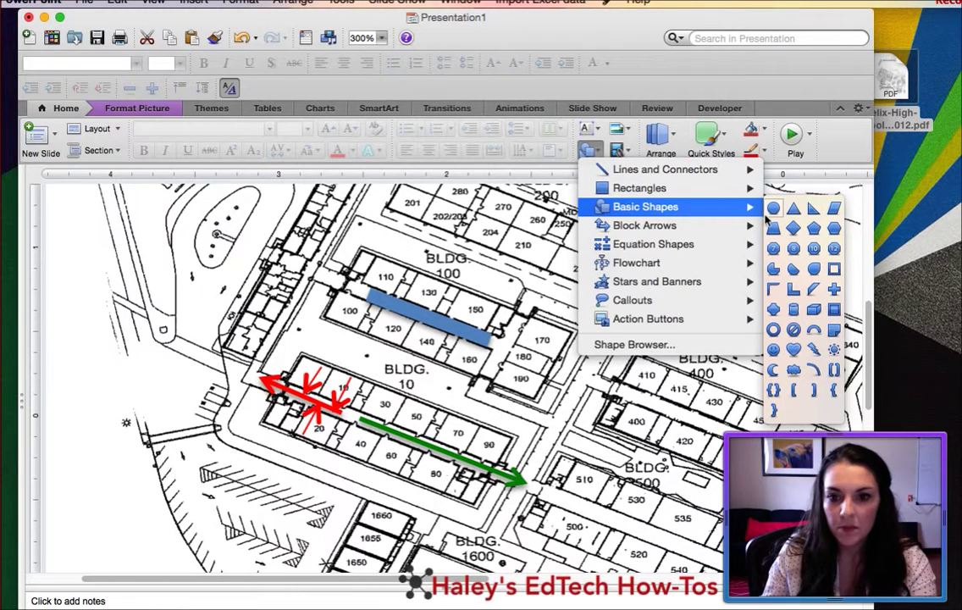
left_click(809, 210)
left_click_drag(465, 284, 493, 312)
left_click_drag(481, 258, 480, 323)
left_click(456, 295)
left_click(484, 320)
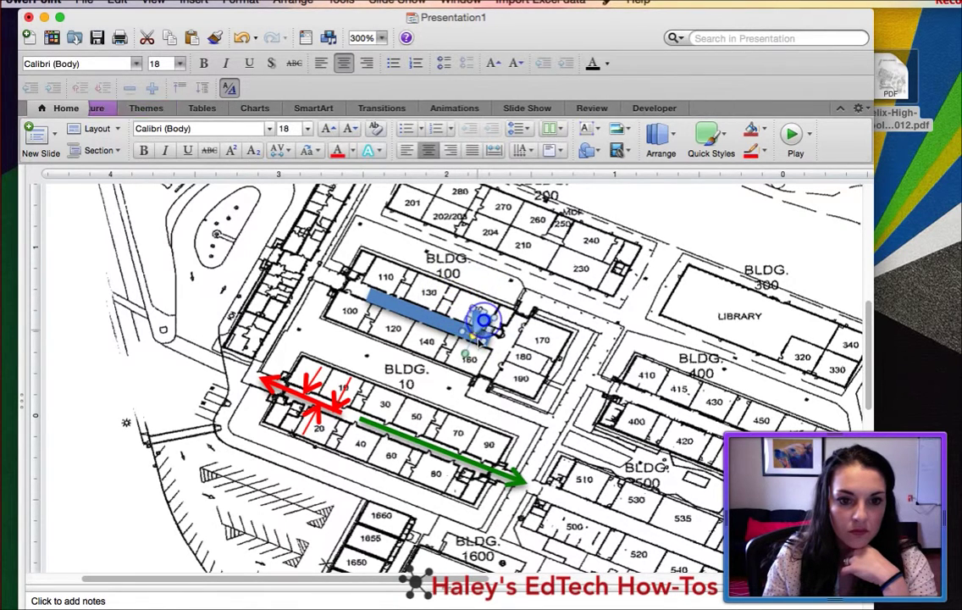
left_click_drag(479, 341, 482, 328)
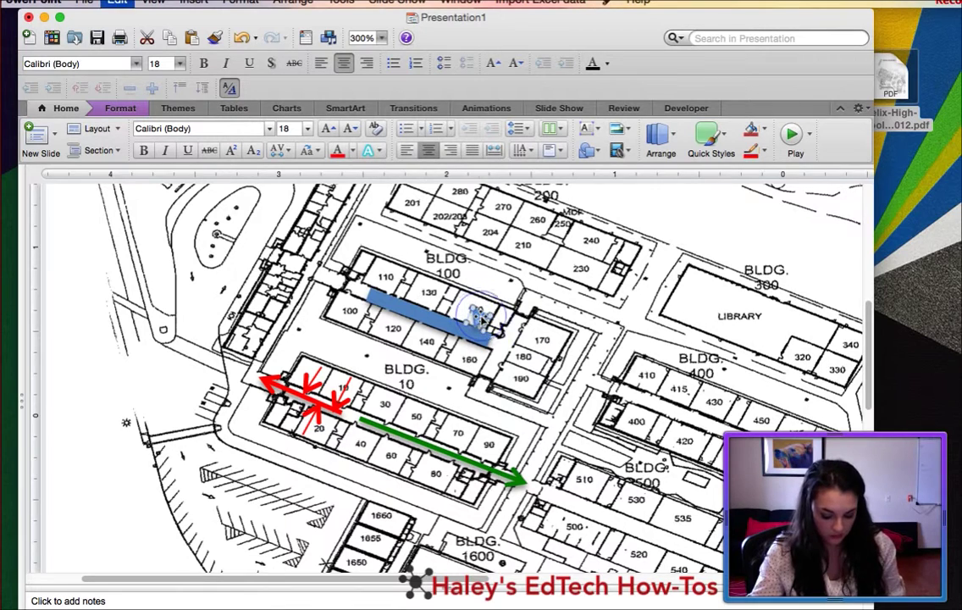
Step: Duplicate the blue triangle and place copies at classrooms 130 and 110, pointing into the hallway line
key("super+d")
left_click_drag(505, 345, 428, 298)
Step: Duplicate the blue triangle onto classroom 160 and delete that copy
key("super+d")
left_click_drag(506, 346, 468, 364)
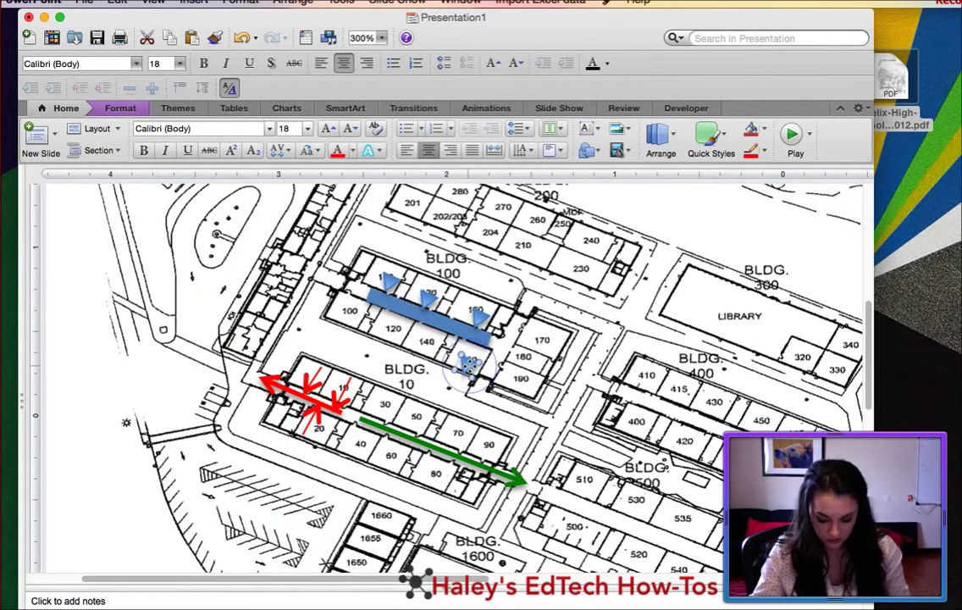
key("Delete")
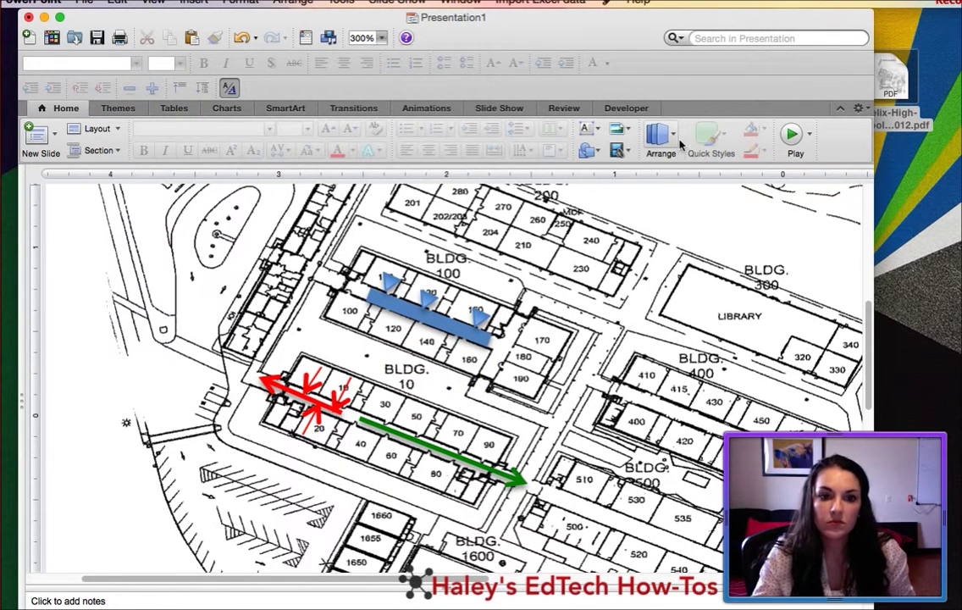
scroll(526, 316, "up", 3)
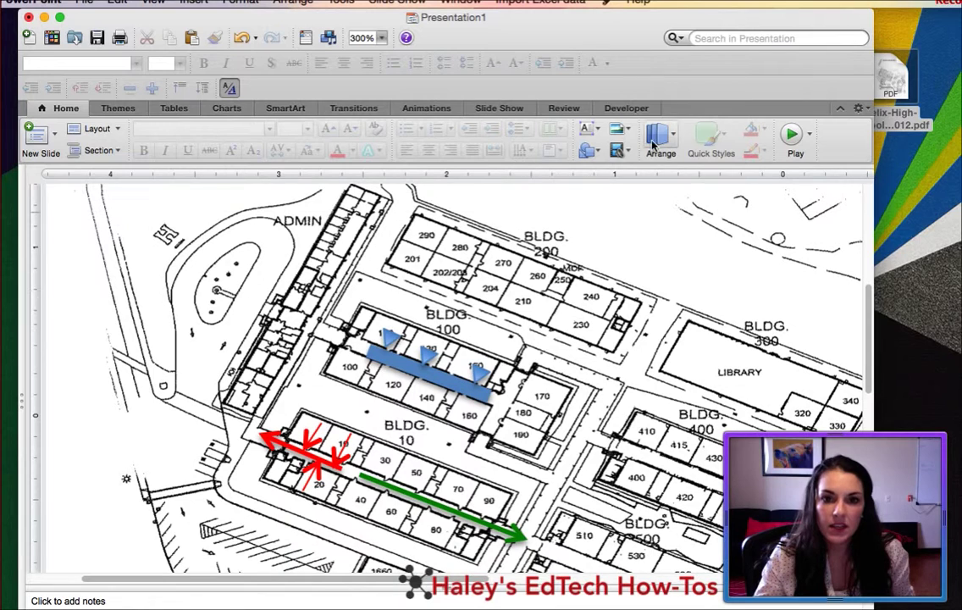
Step: Insert a text box in the blank area between the map title and Bldg. 200 and widen it to about 1.31"
scroll(554, 269, "up", 3)
scroll(555, 269, "right", 2)
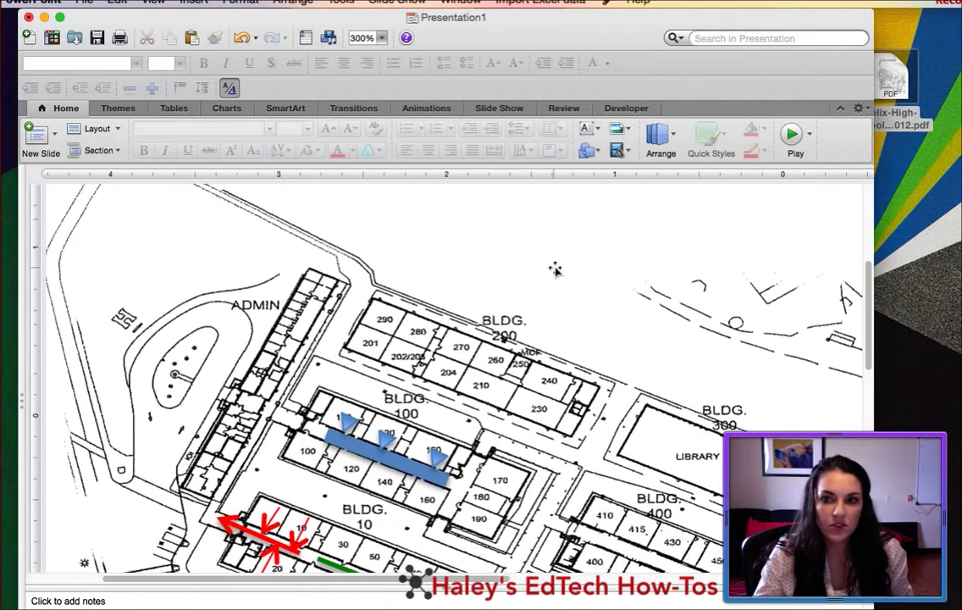
scroll(555, 269, "up", 3)
scroll(381, 241, "up", 3)
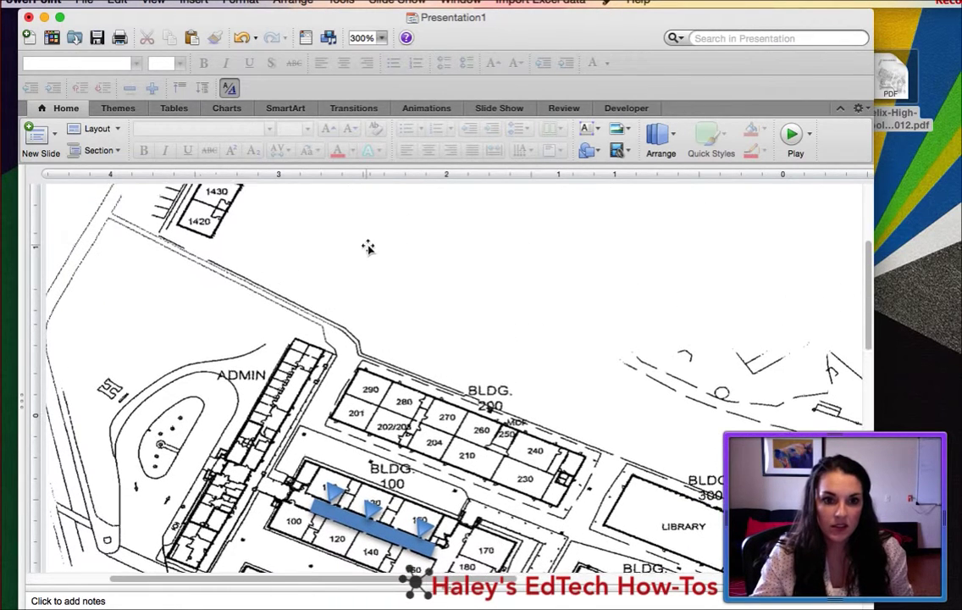
scroll(362, 371, "up", 3)
left_click(397, 246)
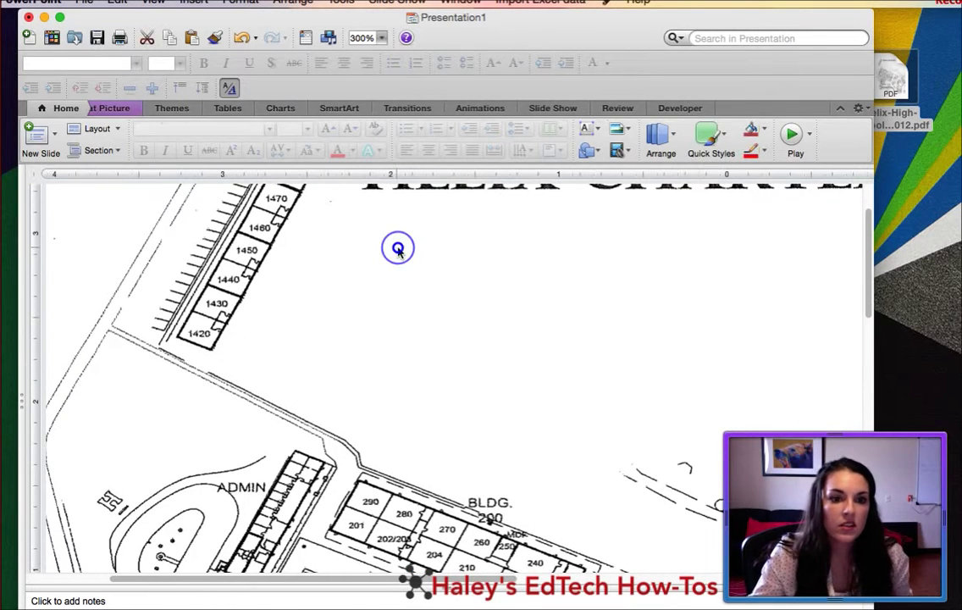
left_click(194, 2)
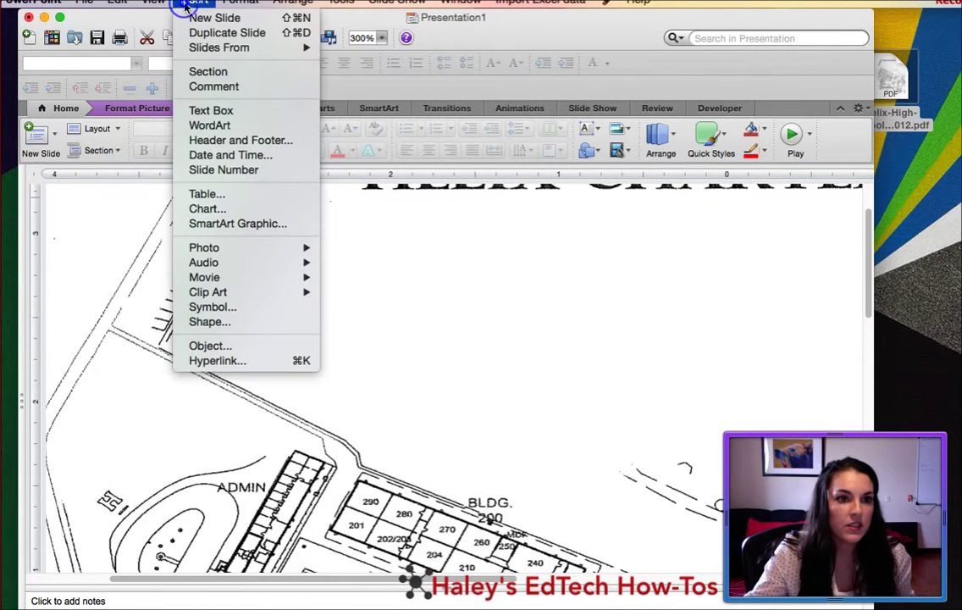
left_click(254, 110)
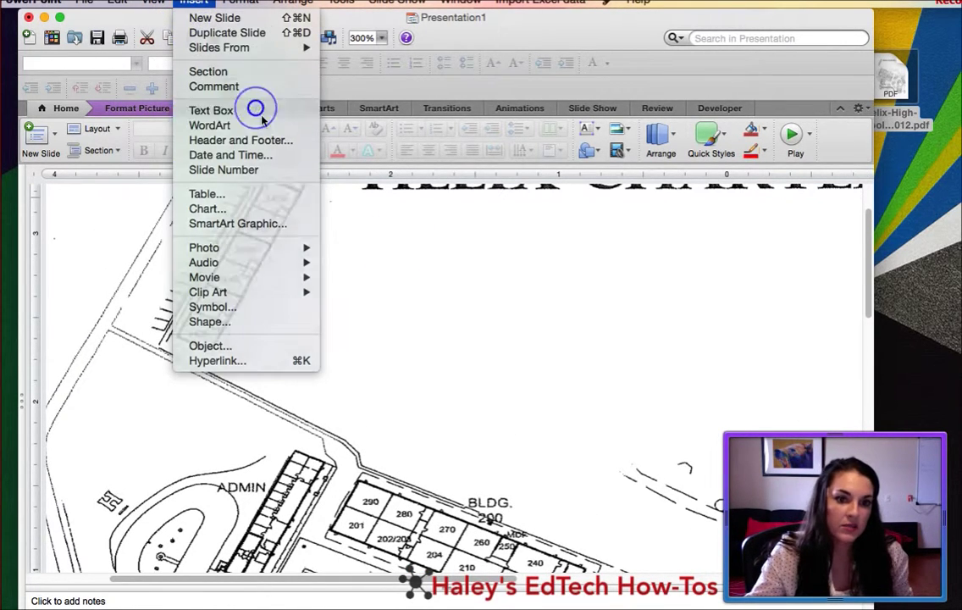
left_click(392, 263)
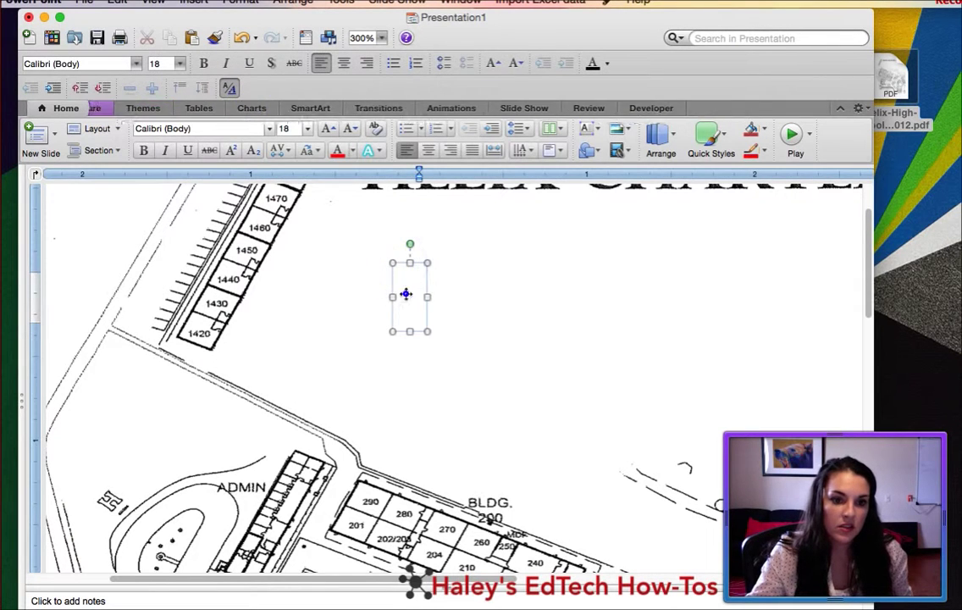
left_click_drag(427, 297, 613, 297)
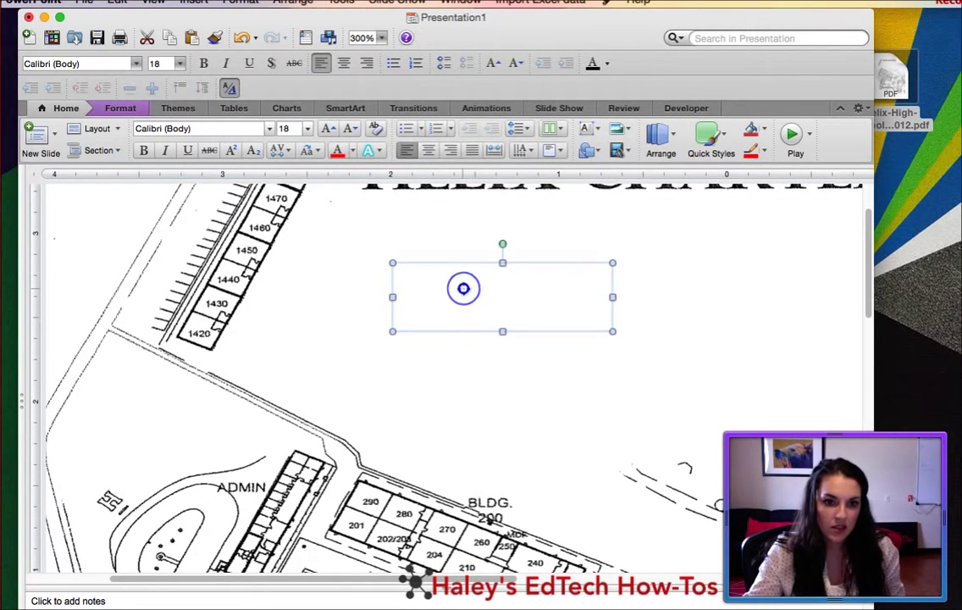
Step: Enter "Fire Drill" in the text box and narrow the box to about 1.09" to fit the text
left_click(463, 293)
type("Fire Dril")
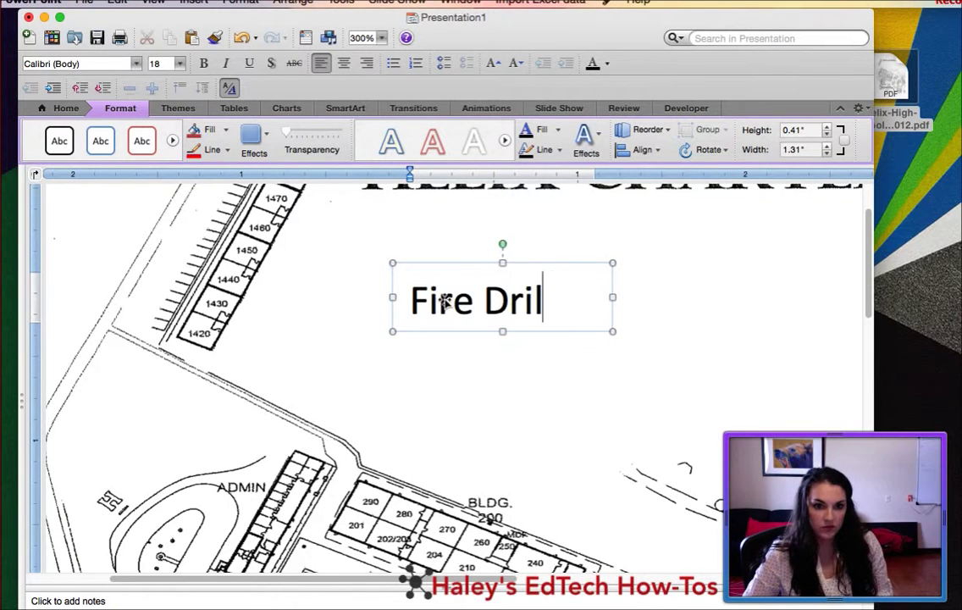
type("l")
scroll(448, 300, "left", 5)
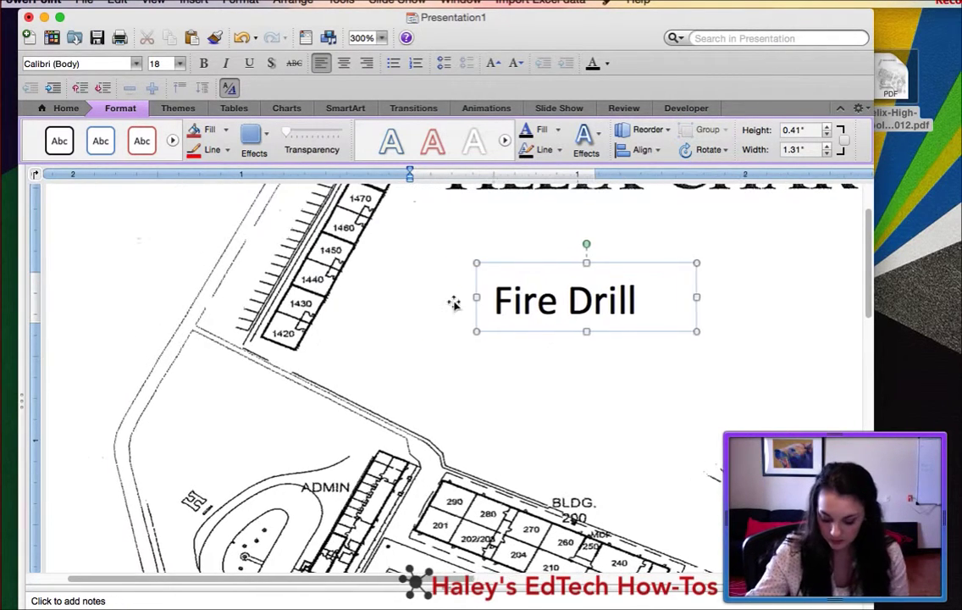
left_click_drag(725, 297, 687, 297)
left_click(585, 416)
left_click(620, 299)
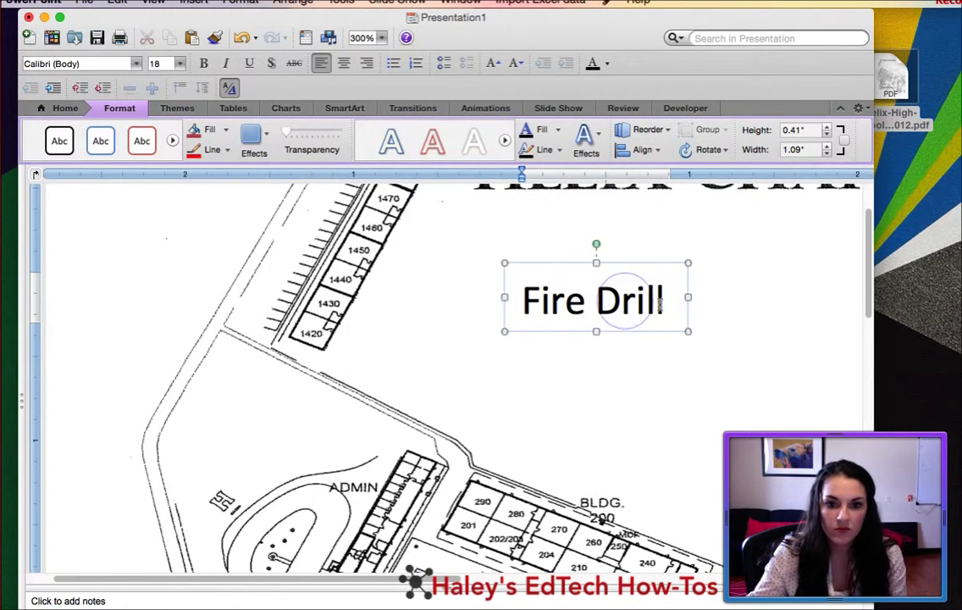
Step: Move the "Fire Drill" text box beneath the "Last Updated" line, close to the map's right edge
left_click(380, 37)
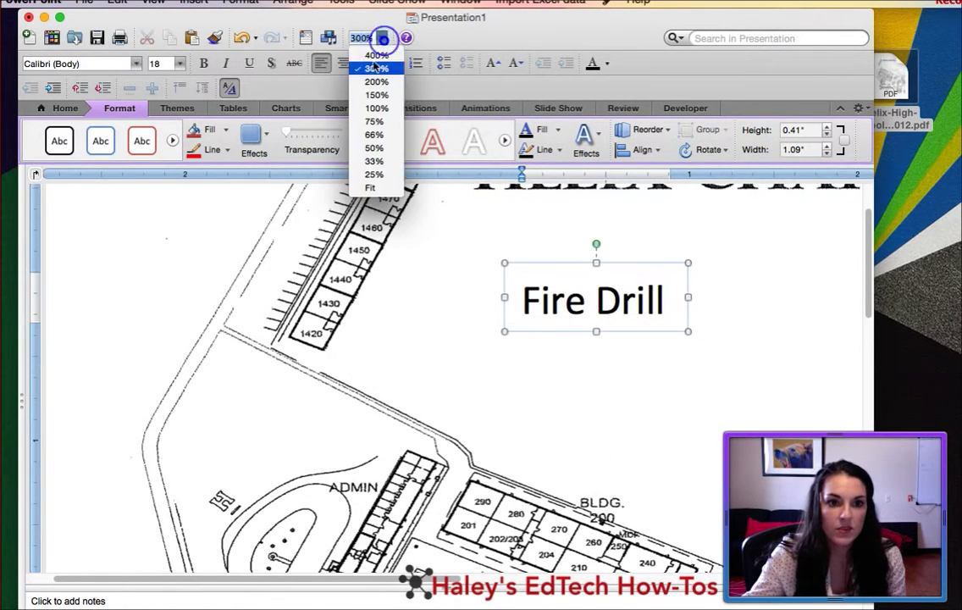
left_click(367, 106)
left_click(376, 259)
left_click_drag(381, 243, 646, 268)
scroll(802, 262, "down", 2)
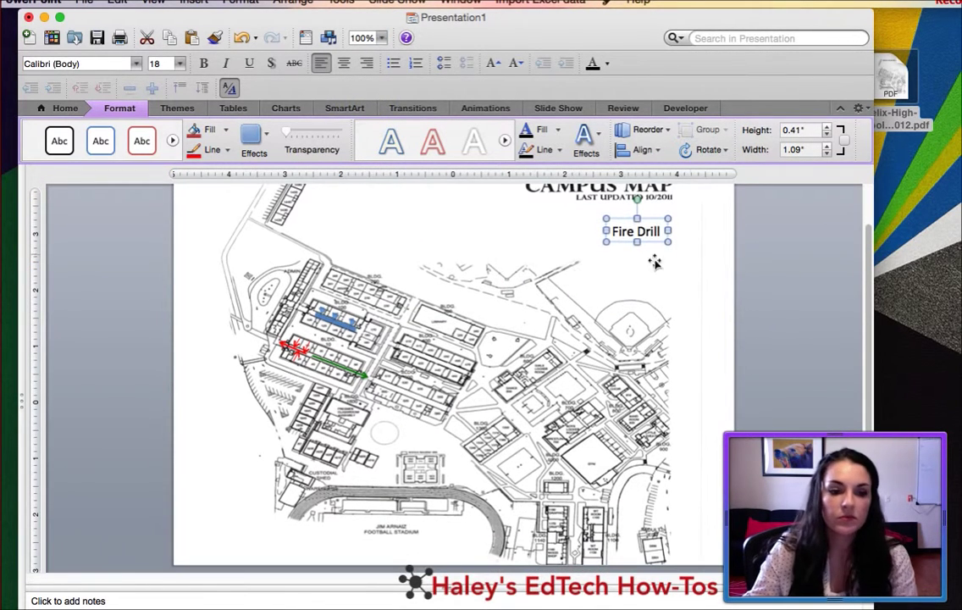
left_click_drag(619, 219, 643, 220)
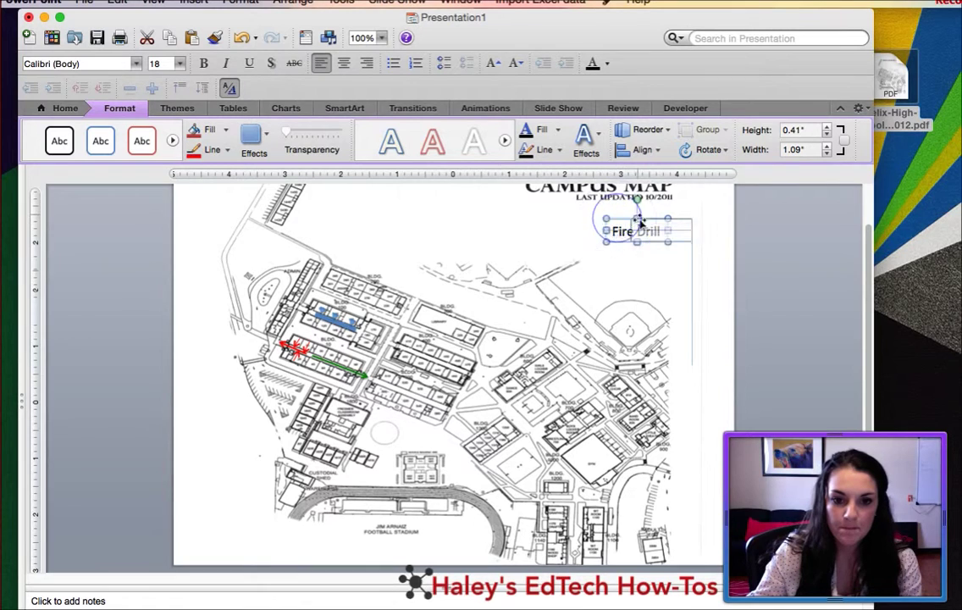
left_click(604, 253)
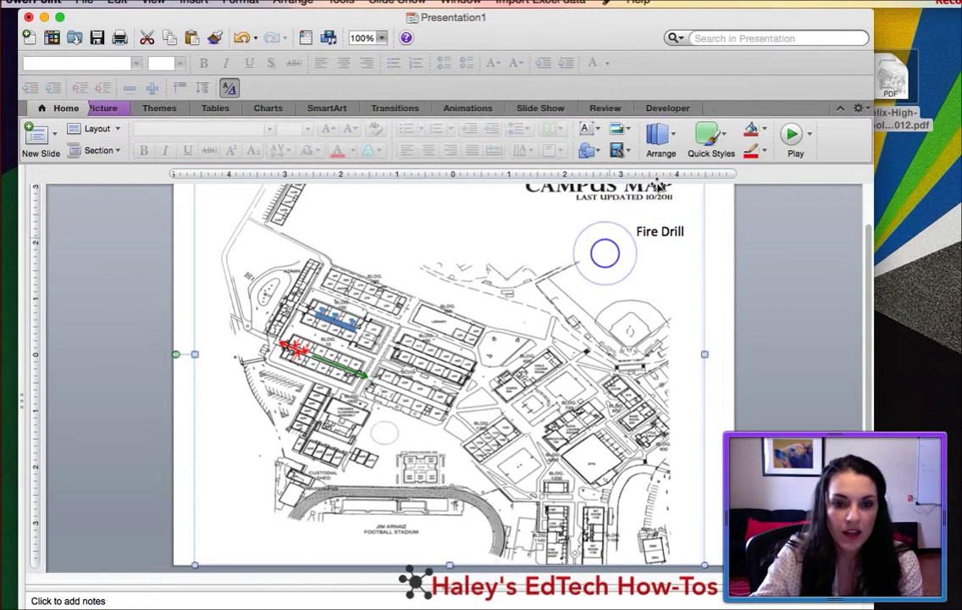
Step: Draw a small square frame shape over the east end of Bldg. 400
left_click(588, 150)
mouse_move(646, 196)
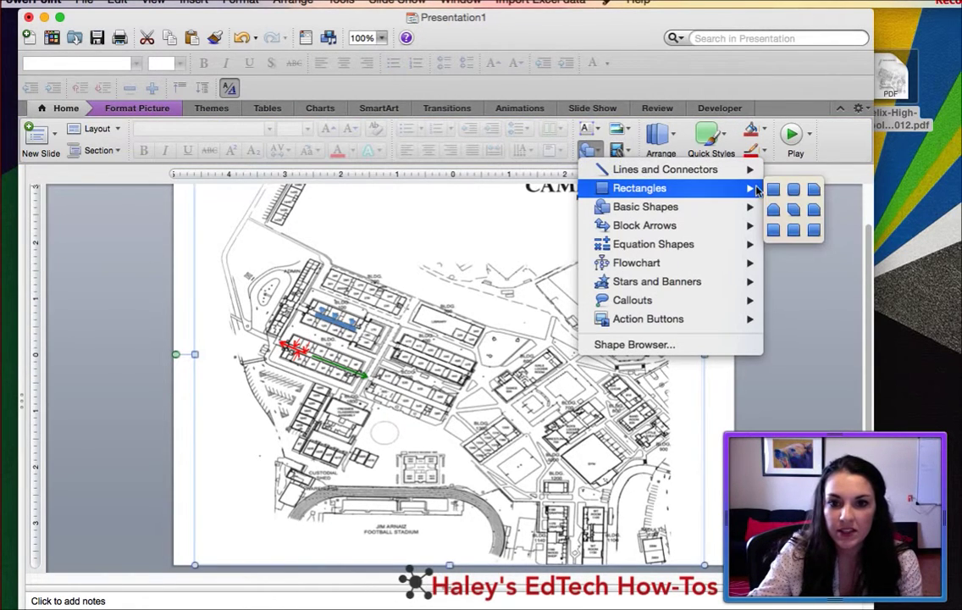
mouse_move(737, 208)
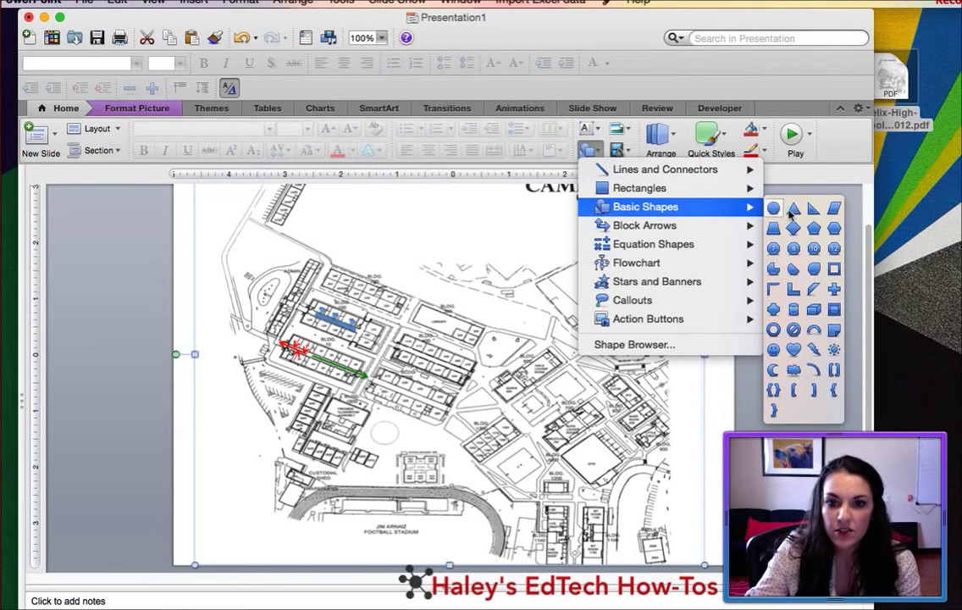
left_click(833, 269)
left_click_drag(442, 372, 470, 400)
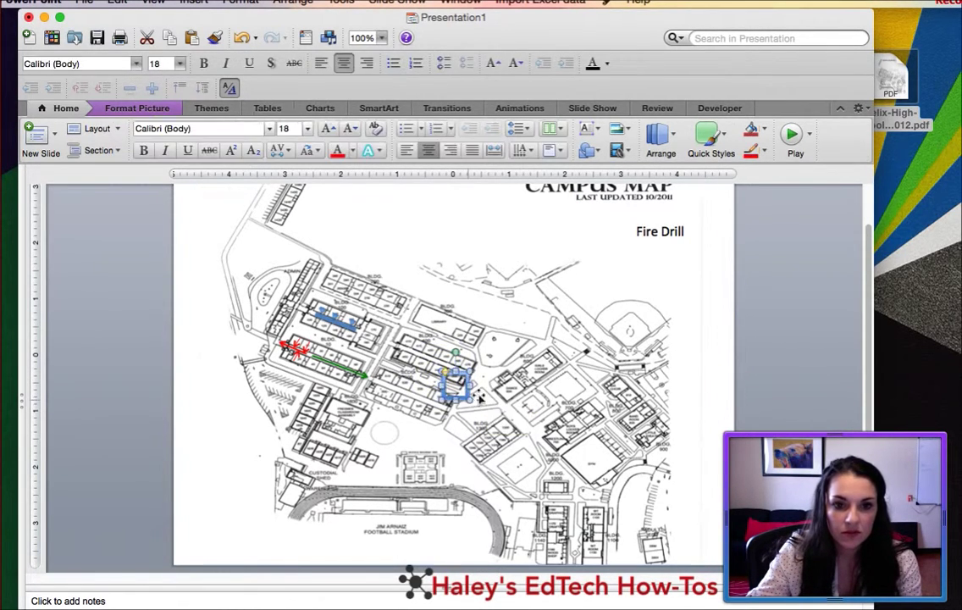
left_click(597, 153)
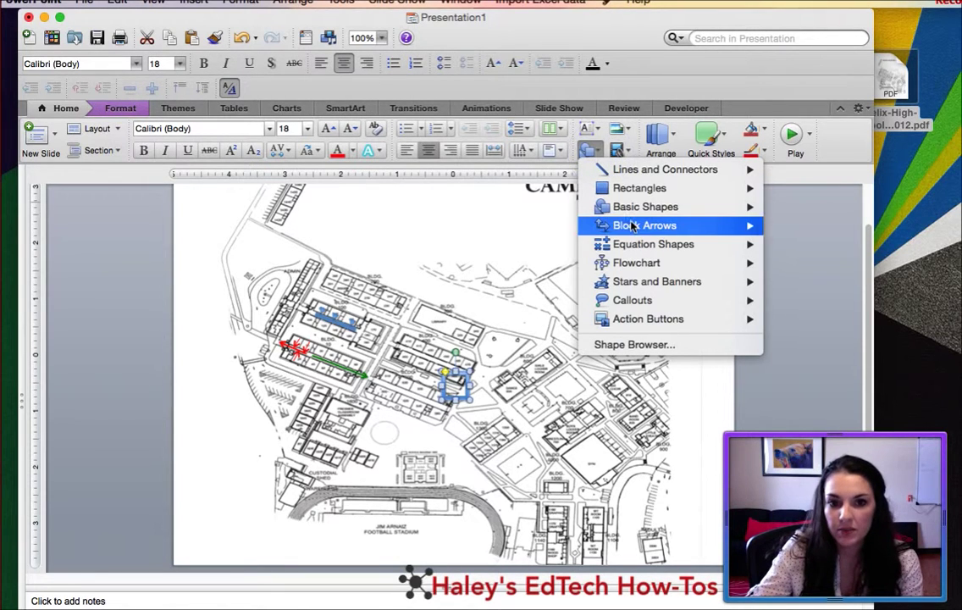
mouse_move(653, 216)
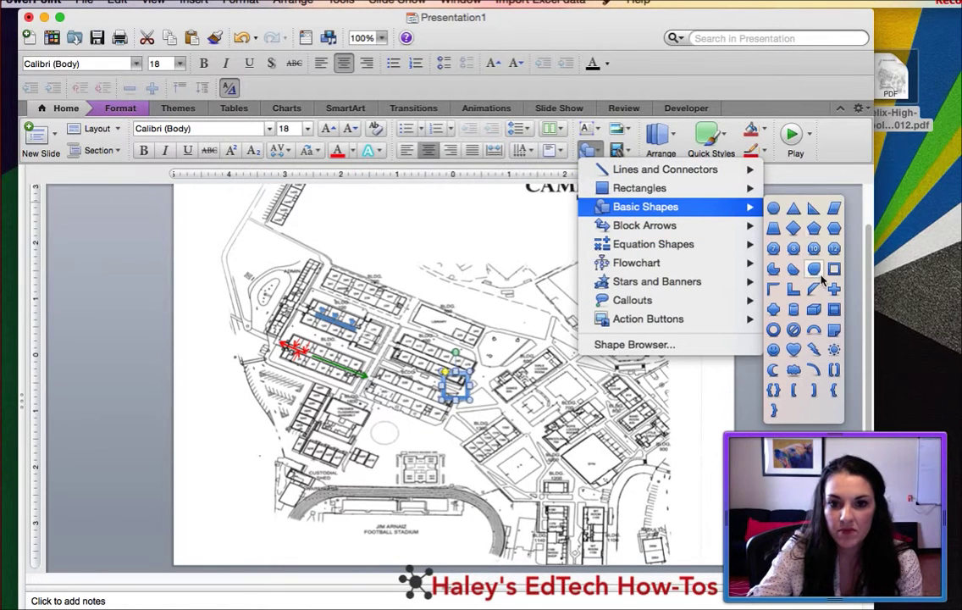
left_click(463, 390)
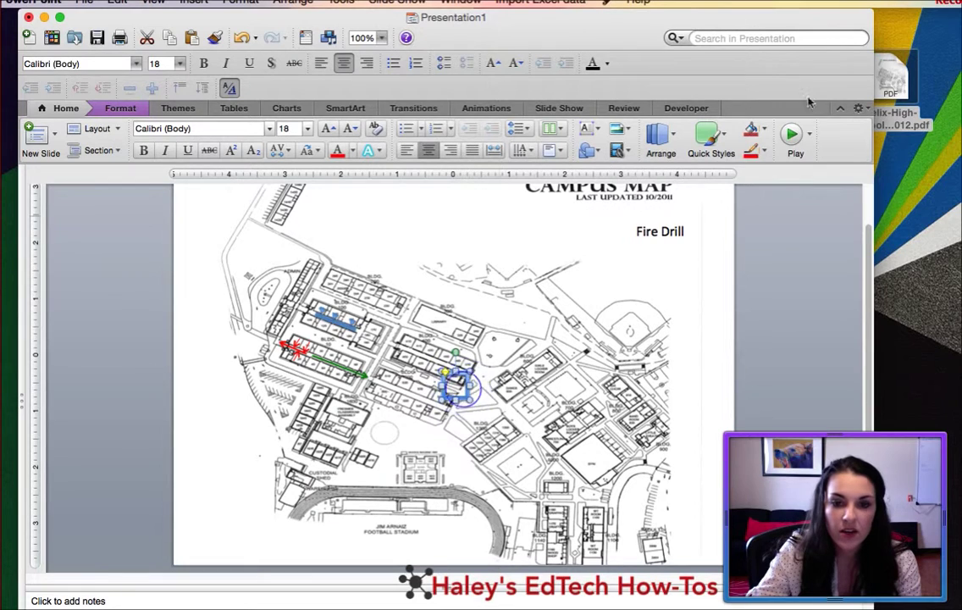
Step: Set both the outline and the fill of the square frame to red
left_click(764, 150)
left_click(739, 160)
left_click(752, 150)
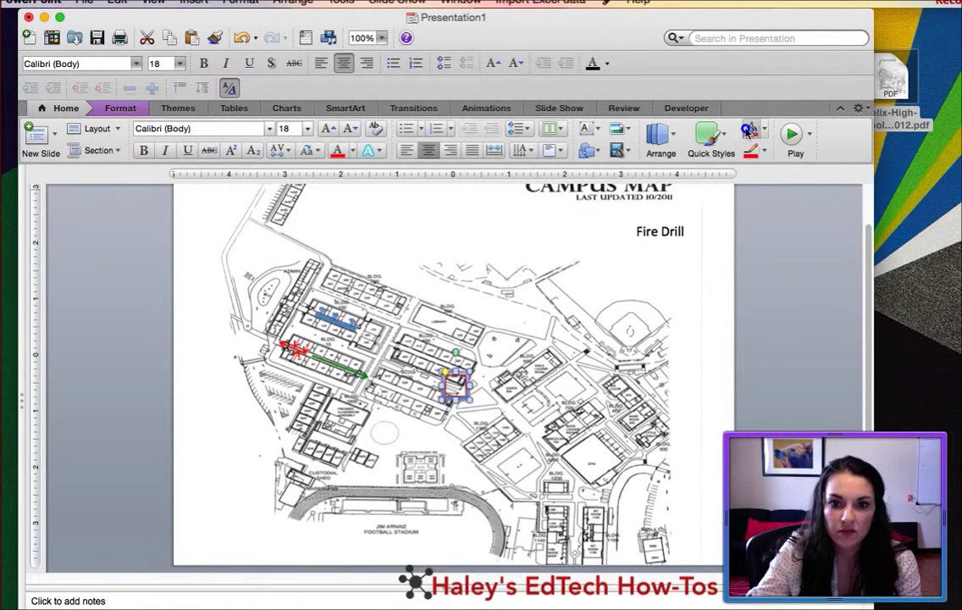
left_click(763, 130)
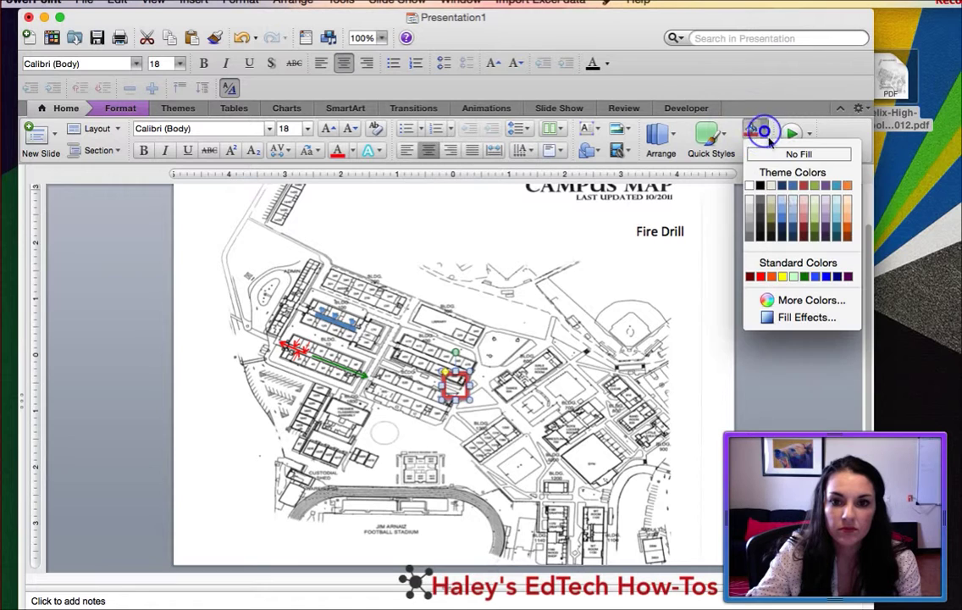
left_click(761, 276)
left_click(539, 343)
Step: Shrink the red frame to fit around the end classroom of Bldg. 400 and undo the last stray changes
left_click(454, 386)
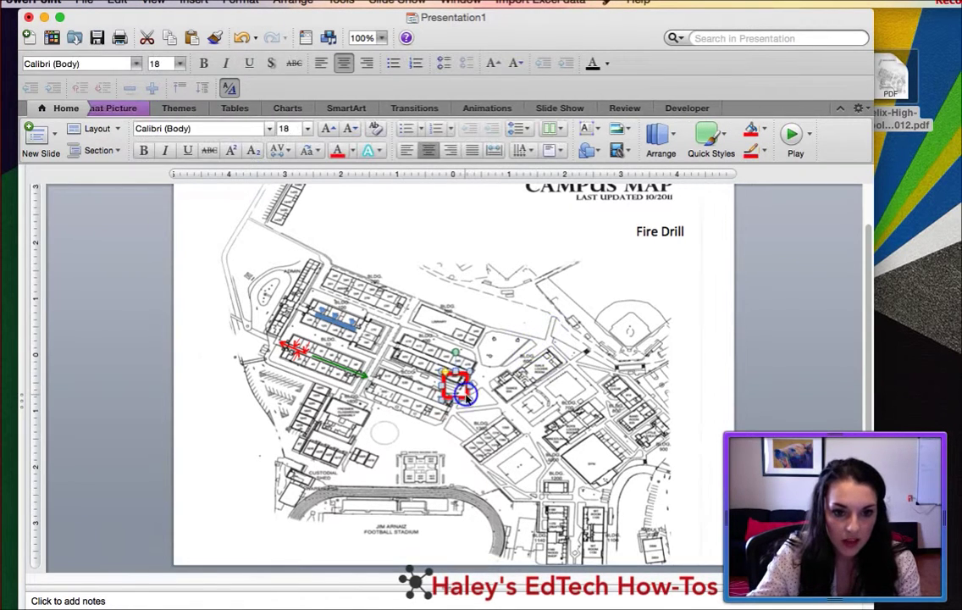
left_click_drag(467, 397, 456, 380)
left_click(503, 393)
key("super+z")
key("super+z")
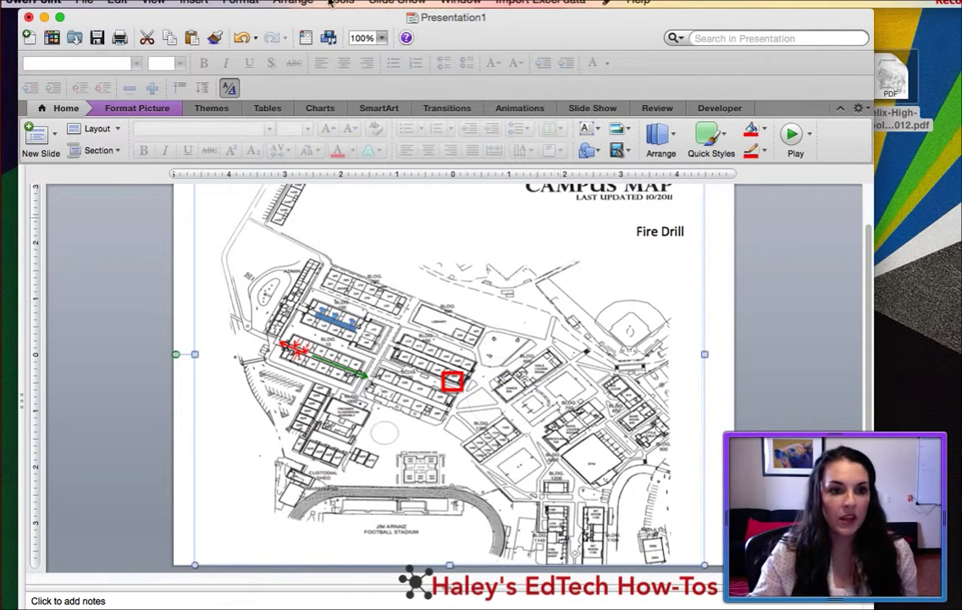
Step: Save the annotated map in PDF format as "Emergency Evac" in the Documents folder
left_click_drag(287, 11, 300, 17)
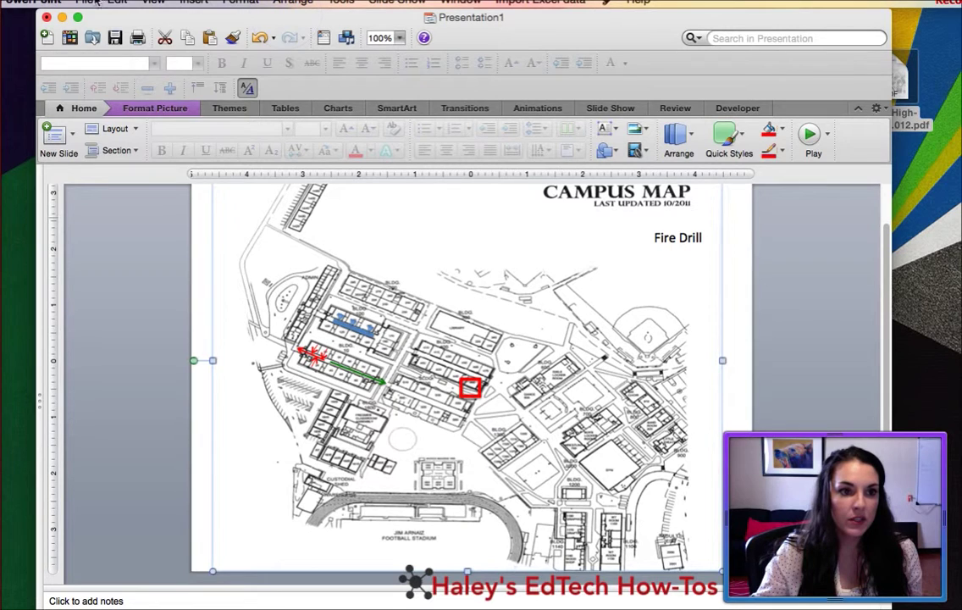
left_click(85, 2)
mouse_move(119, 10)
mouse_move(85, 3)
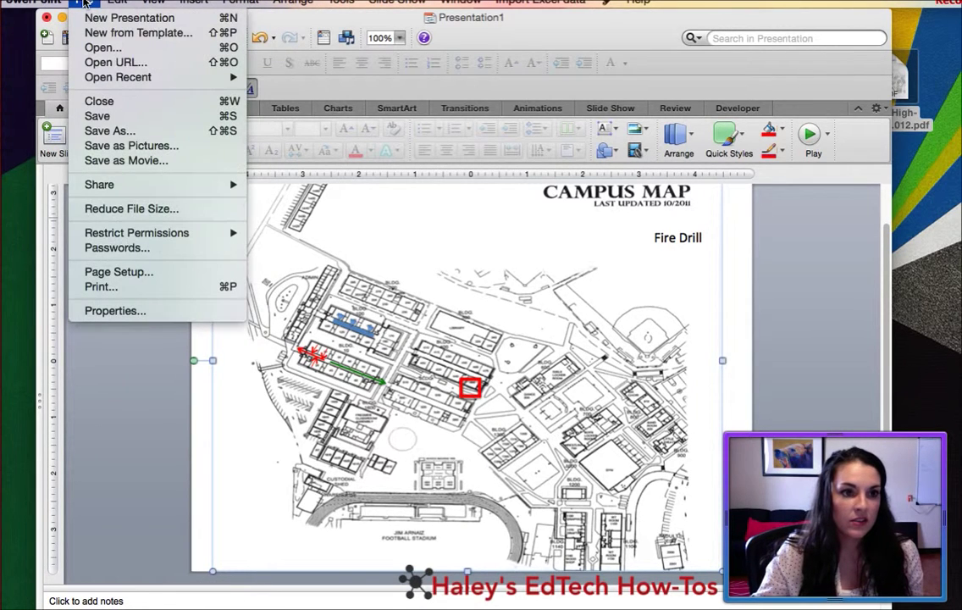
left_click(95, 116)
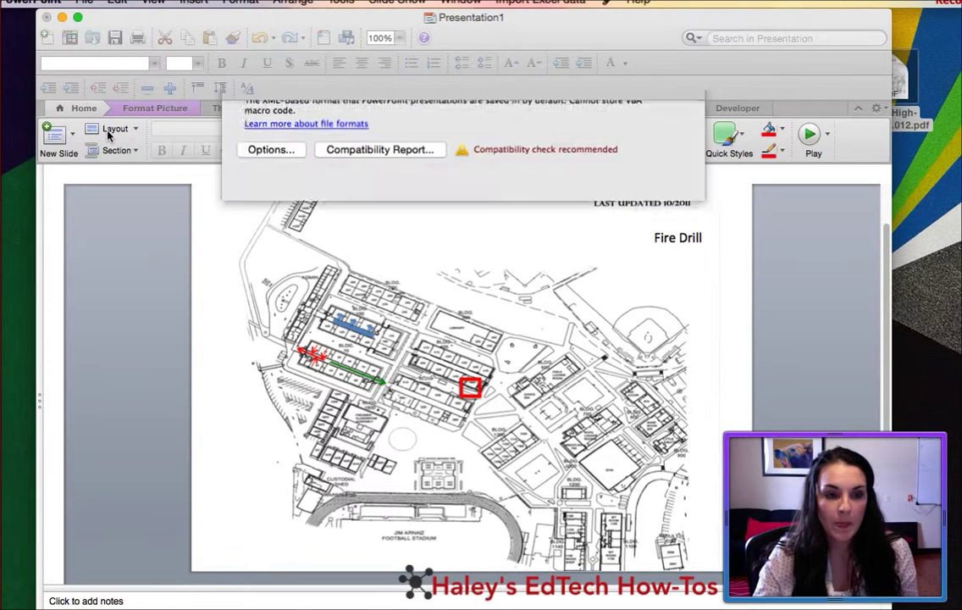
left_click(417, 201)
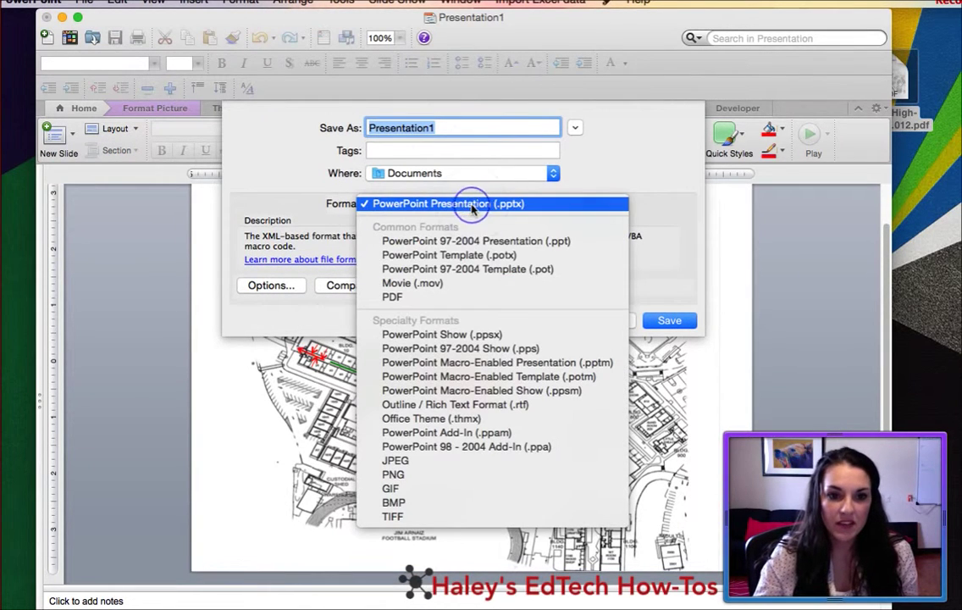
left_click(455, 298)
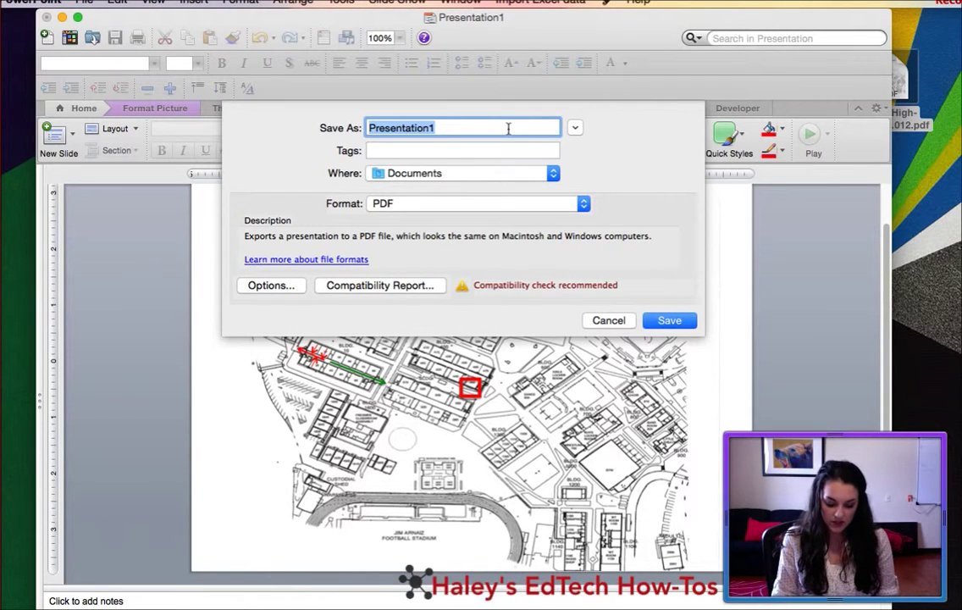
type("Emergency Evac")
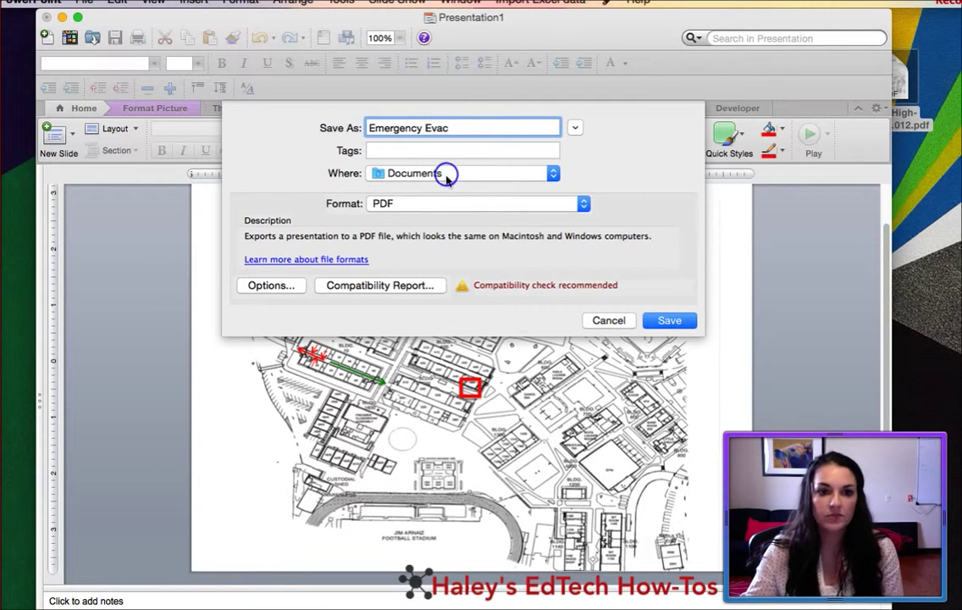
left_click(445, 174)
left_click(512, 174)
left_click(668, 321)
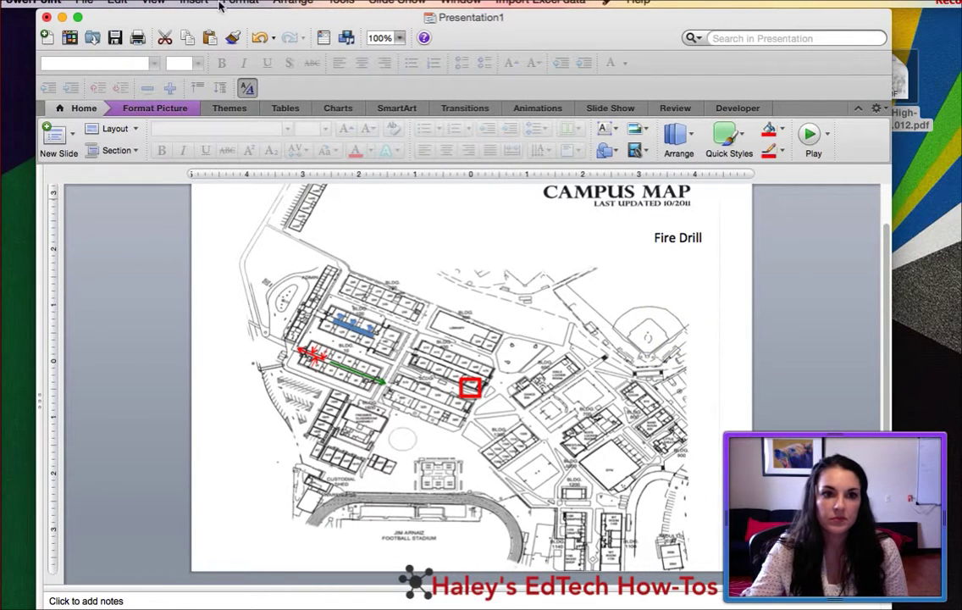
left_click(49, 17)
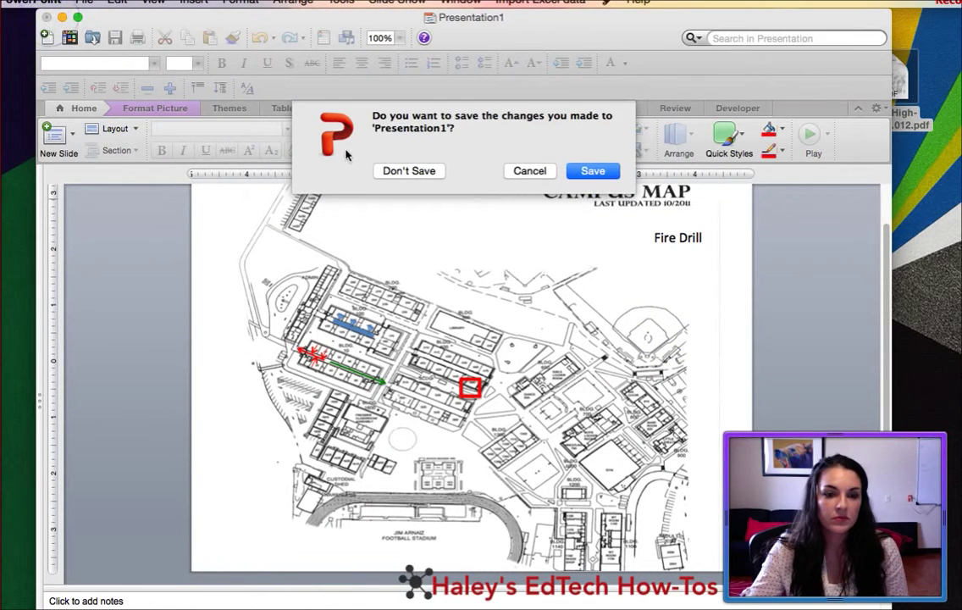
left_click(593, 171)
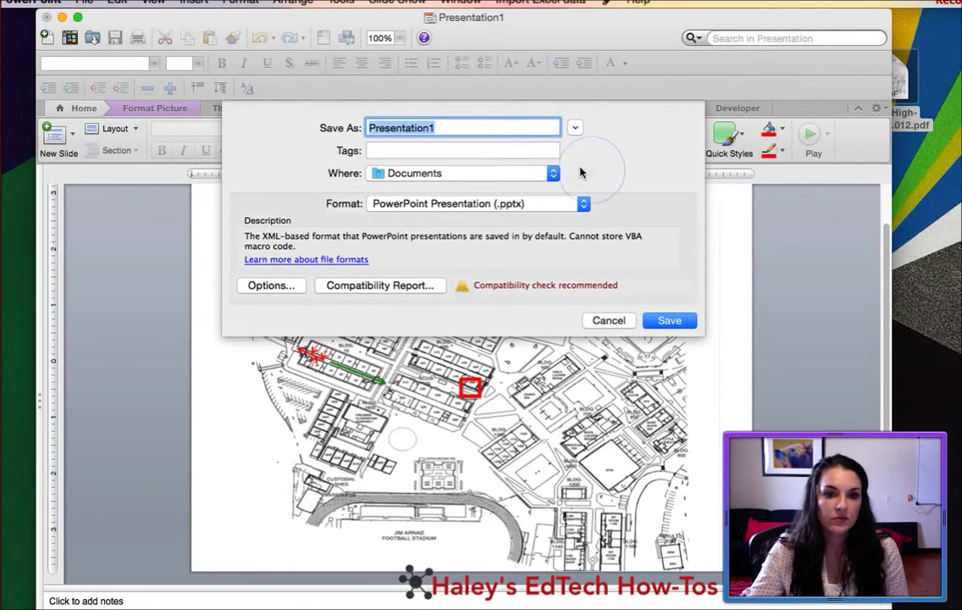
left_click(609, 321)
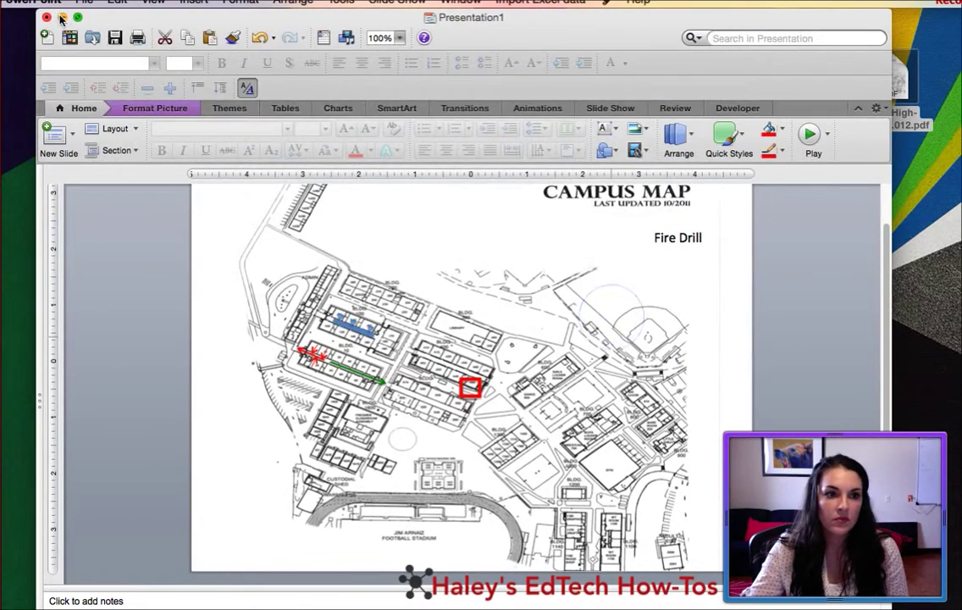
Step: Minimize the presentation, open the Emergency Evac PDF from the Documents folder in Finder, and move its window up to view the map
left_click(61, 17)
left_click(26, 60)
left_click_drag(217, 326, 246, 173)
left_click(197, 337)
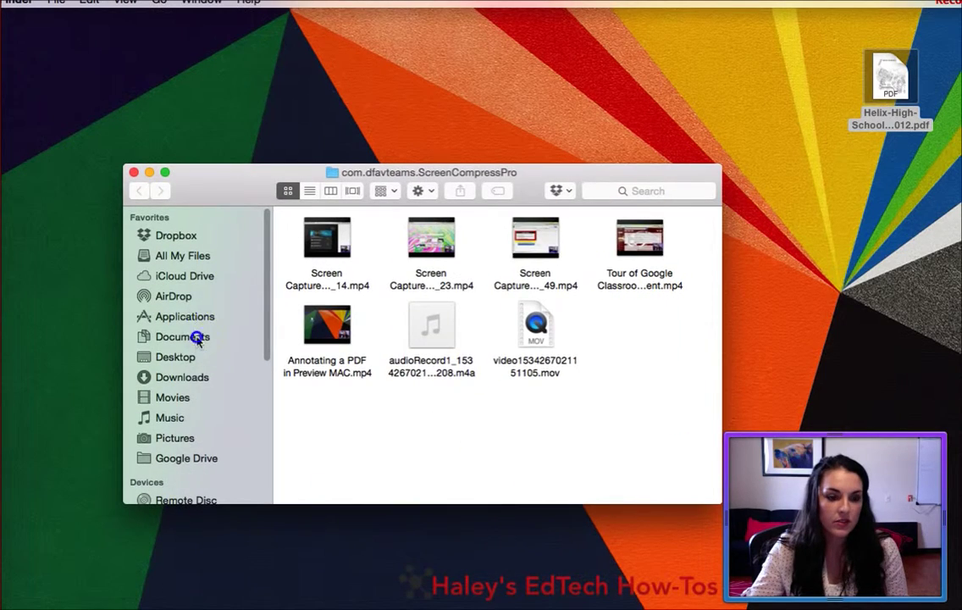
double_click(366, 235)
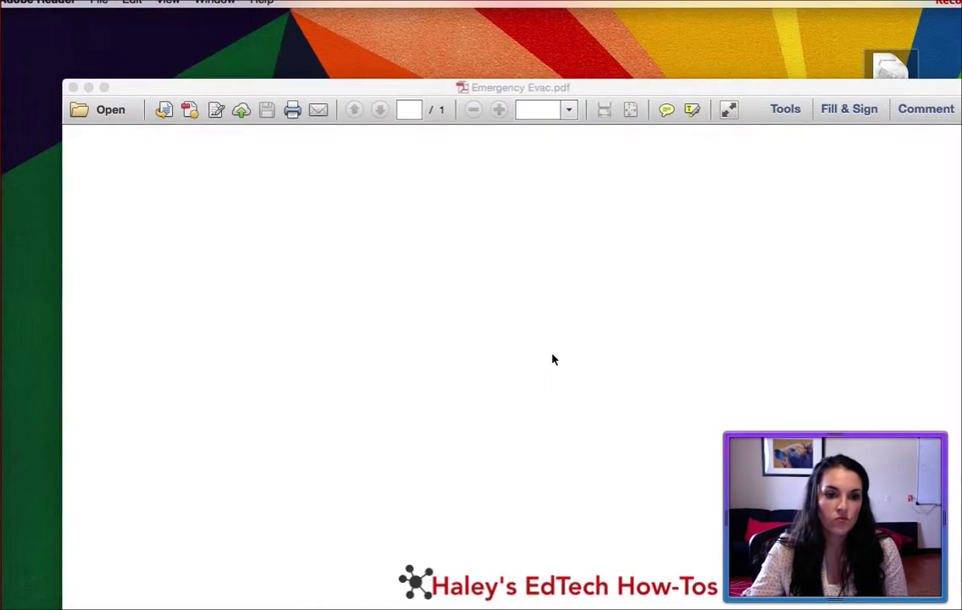
left_click_drag(542, 86, 531, 3)
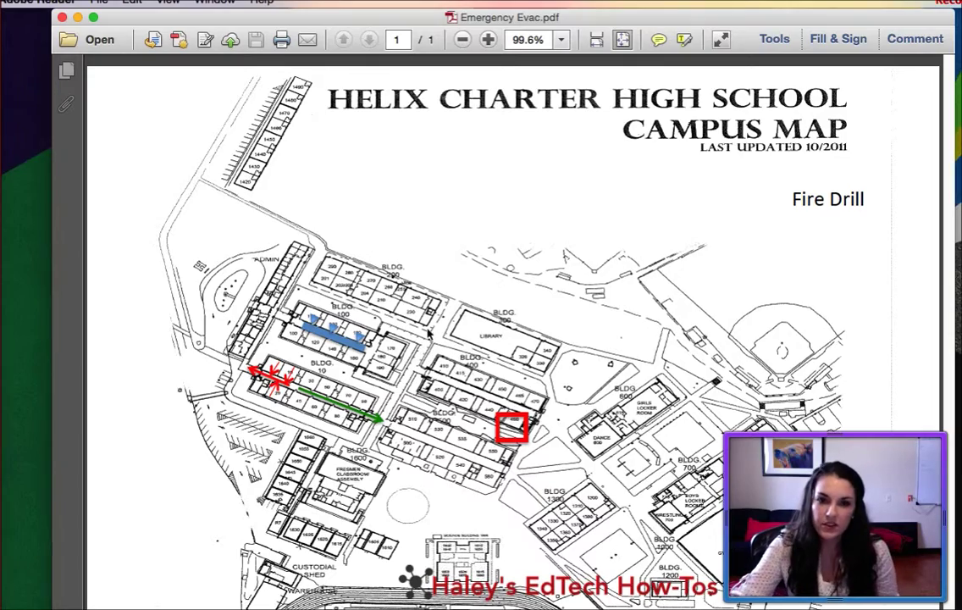
Step: Close the Emergency Evac PDF and the Documents folder window
left_click_drag(322, 11, 376, 85)
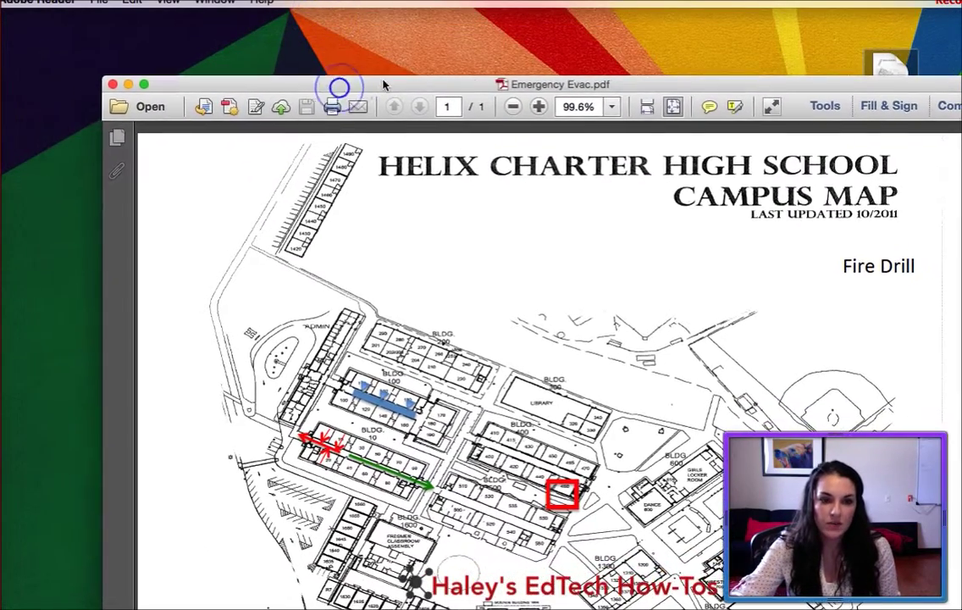
left_click(113, 83)
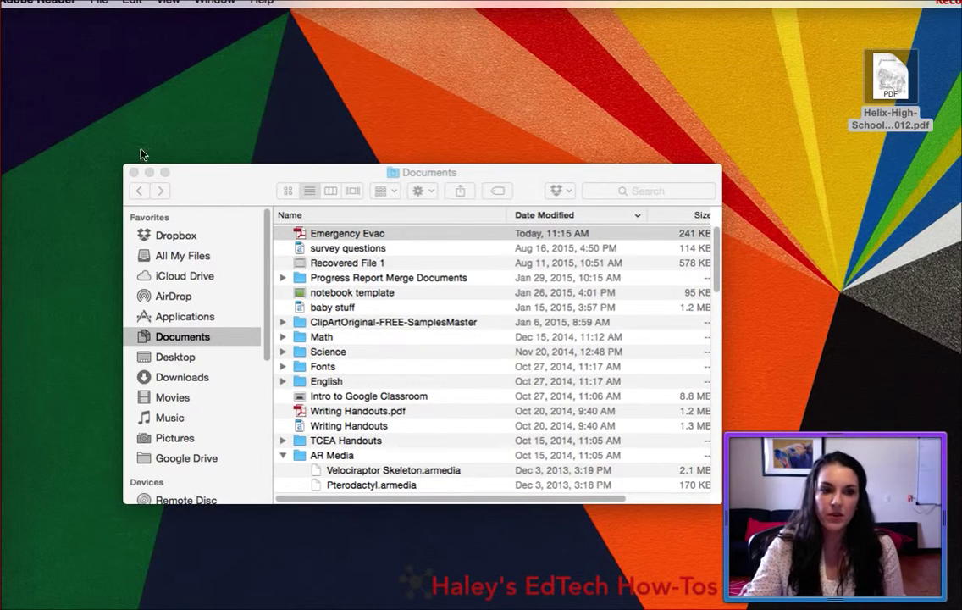
left_click(134, 172)
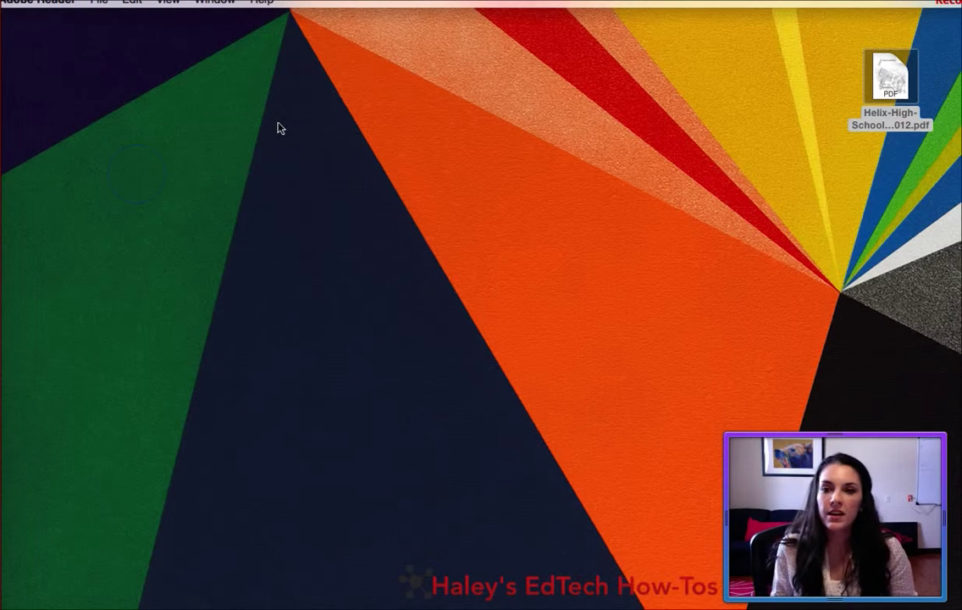